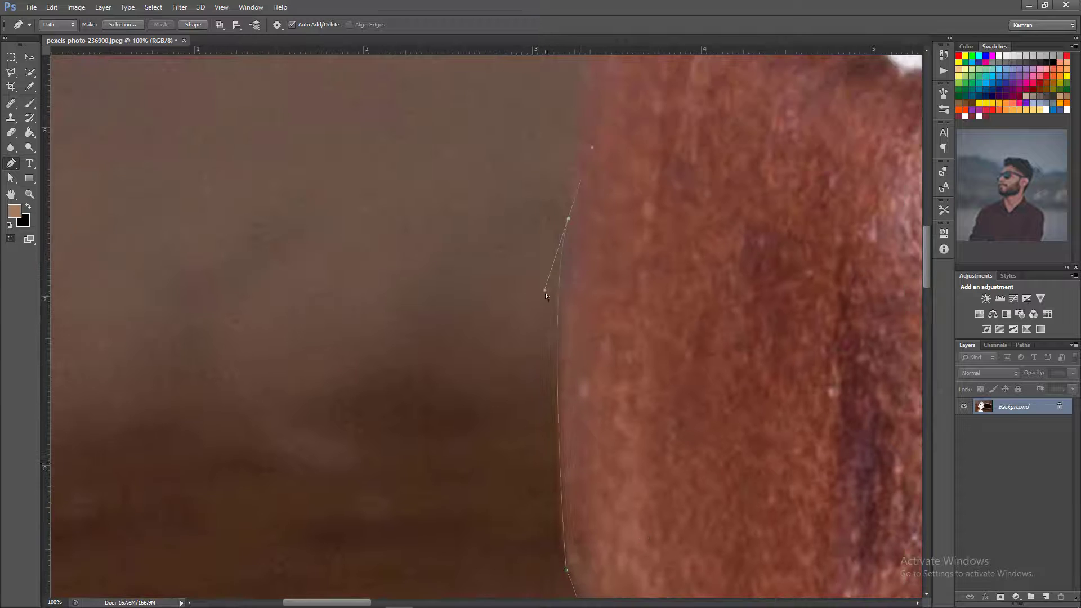
Step: Trace the pen path up the outer edge of the left brown strap and around its upper corner
{"action": "left_click", "coordinate": [572, 219], "text": "alt"}
{"action": "left_click_drag", "start_coordinate": [647, 172], "coordinate": [557, 456]}
{"action": "left_click_drag", "start_coordinate": [563, 204], "coordinate": [632, 170]}
{"action": "left_click", "coordinate": [562, 204], "text": "alt"}
{"action": "left_click_drag", "start_coordinate": [646, 97], "coordinate": [654, 266]}
{"action": "left_click", "coordinate": [570, 314], "text": "alt"}
{"action": "left_click_drag", "start_coordinate": [771, 309], "coordinate": [364, 424]}
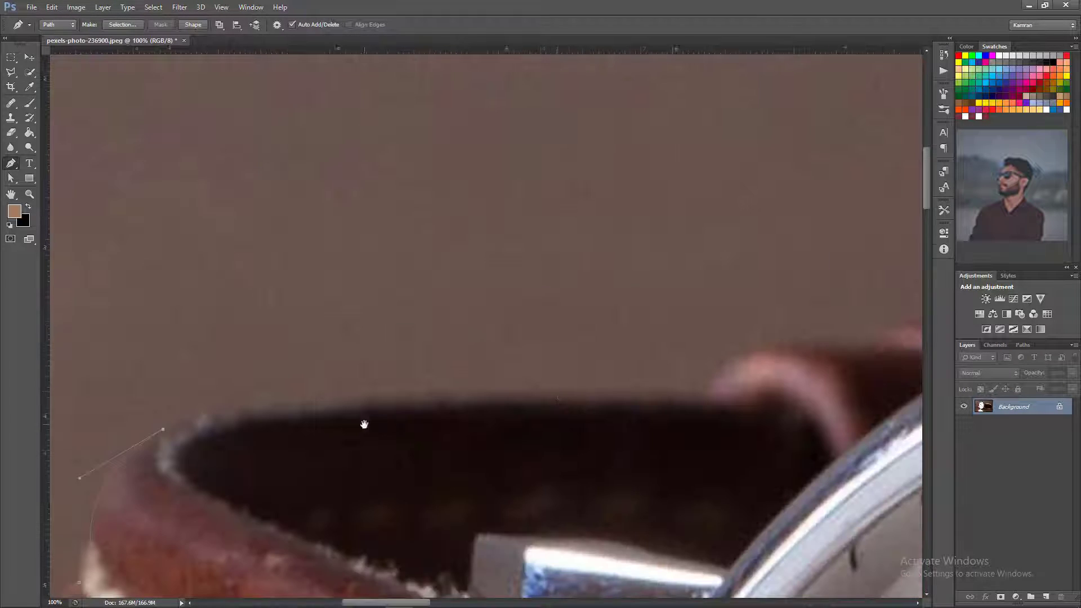
Step: Continue the pen path along the left strap's upper edge and over the strap loop to the watch case
{"action": "left_click_drag", "start_coordinate": [807, 389], "coordinate": [517, 400]}
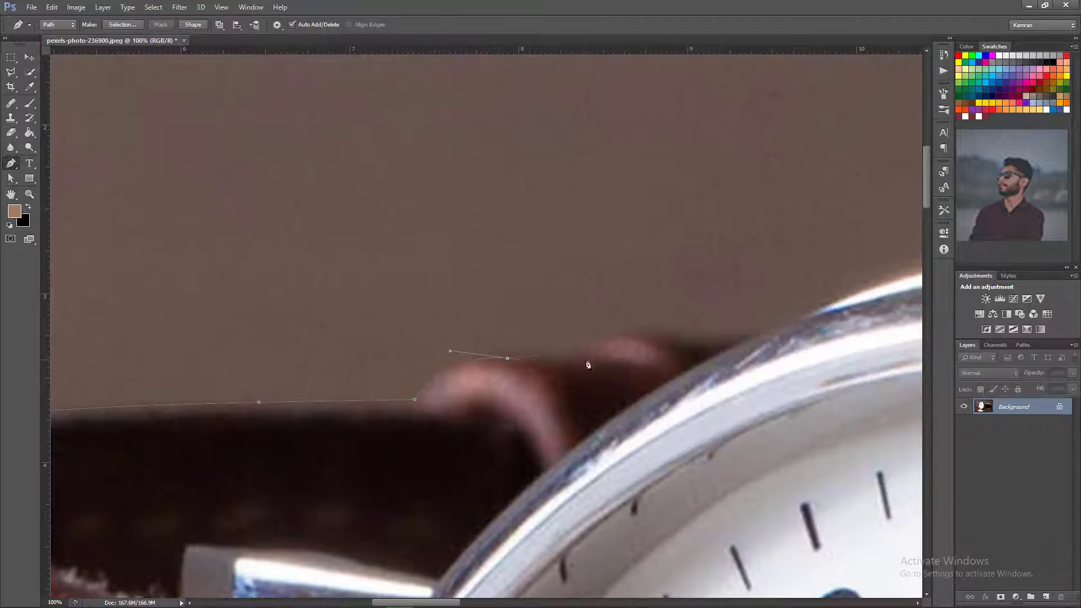
{"action": "left_click", "coordinate": [595, 350]}
{"action": "key", "text": "ctrl+minus"}
{"action": "key", "text": "ctrl+minus"}
{"action": "key", "text": "ctrl+minus"}
{"action": "key", "text": "ctrl+plus"}
{"action": "key", "text": "ctrl+plus"}
{"action": "left_click_drag", "start_coordinate": [565, 331], "coordinate": [564, 323]}
{"action": "left_click", "coordinate": [660, 343], "text": "alt"}
Step: Trace the pen path over the top of the watch case and around the crown
{"action": "left_click_drag", "start_coordinate": [900, 281], "coordinate": [958, 282]}
{"action": "left_click_drag", "start_coordinate": [867, 331], "coordinate": [444, 404]}
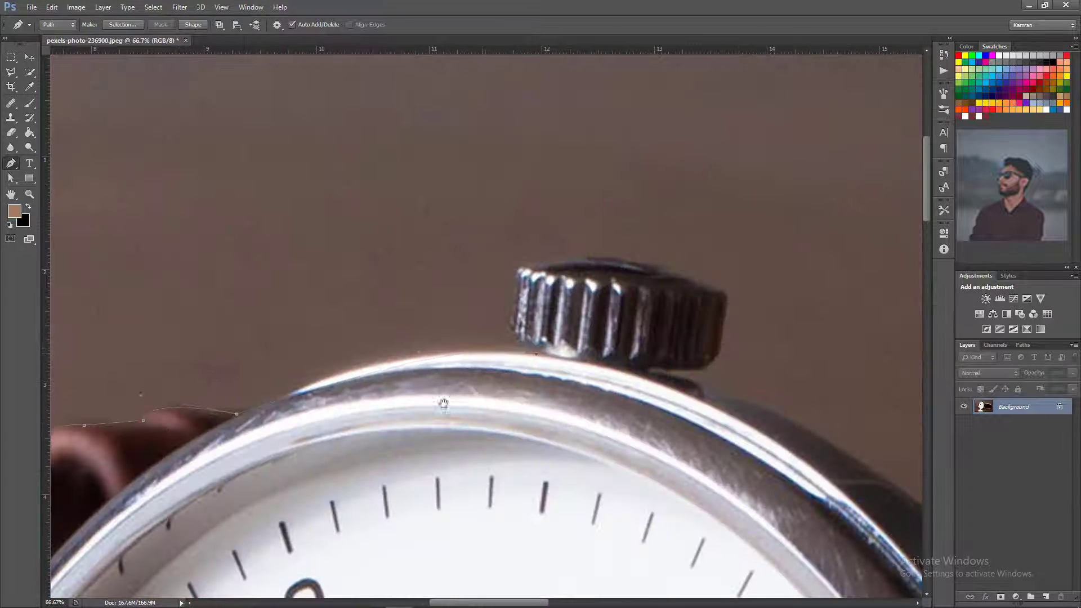
{"action": "scroll", "coordinate": [542, 356], "scroll_direction": "up", "scroll_amount": 2}
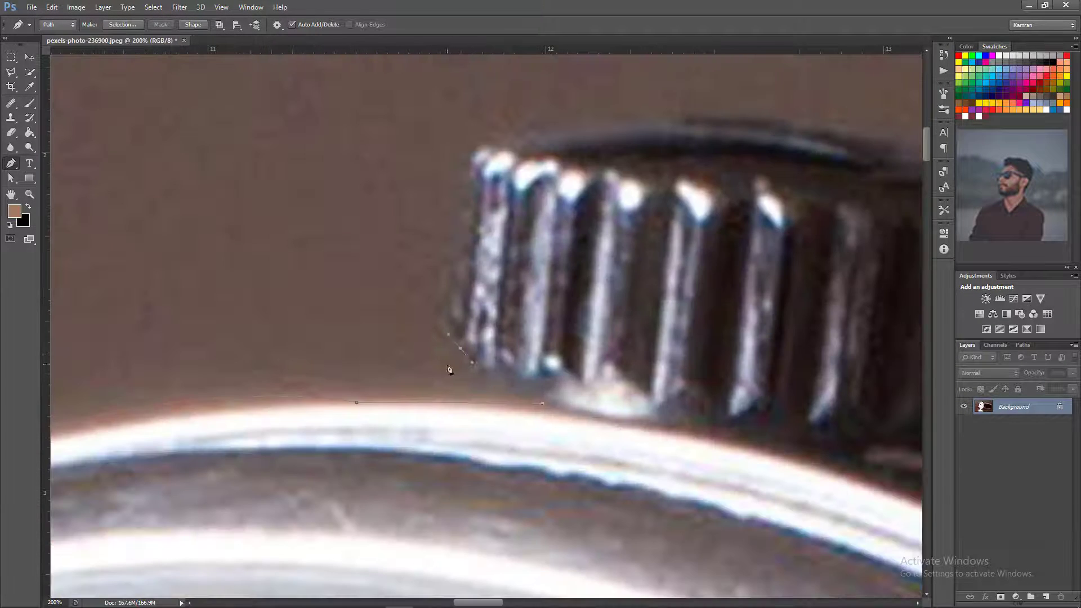
{"action": "scroll", "coordinate": [518, 388], "scroll_direction": "down", "scroll_amount": 2}
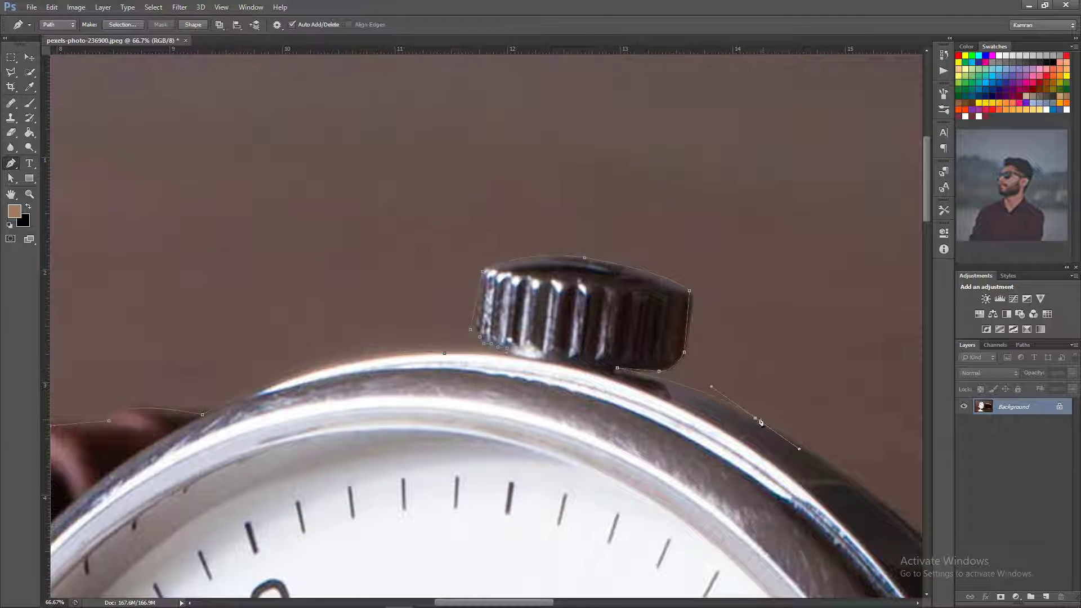
Step: Trace the case's dark outer edge from the crown down to the tan strap to complete the watch outline
{"action": "left_click", "coordinate": [755, 418], "text": "alt"}
{"action": "scroll", "coordinate": [780, 419], "scroll_direction": "up", "scroll_amount": 3}
{"action": "left_click_drag", "start_coordinate": [698, 576], "coordinate": [519, 374]}
{"action": "left_click", "coordinate": [822, 410]}
{"action": "scroll", "coordinate": [823, 412], "scroll_direction": "down", "scroll_amount": 2}
{"action": "left_click_drag", "start_coordinate": [822, 411], "coordinate": [639, 222]}
{"action": "left_click_drag", "start_coordinate": [697, 434], "coordinate": [734, 529]}
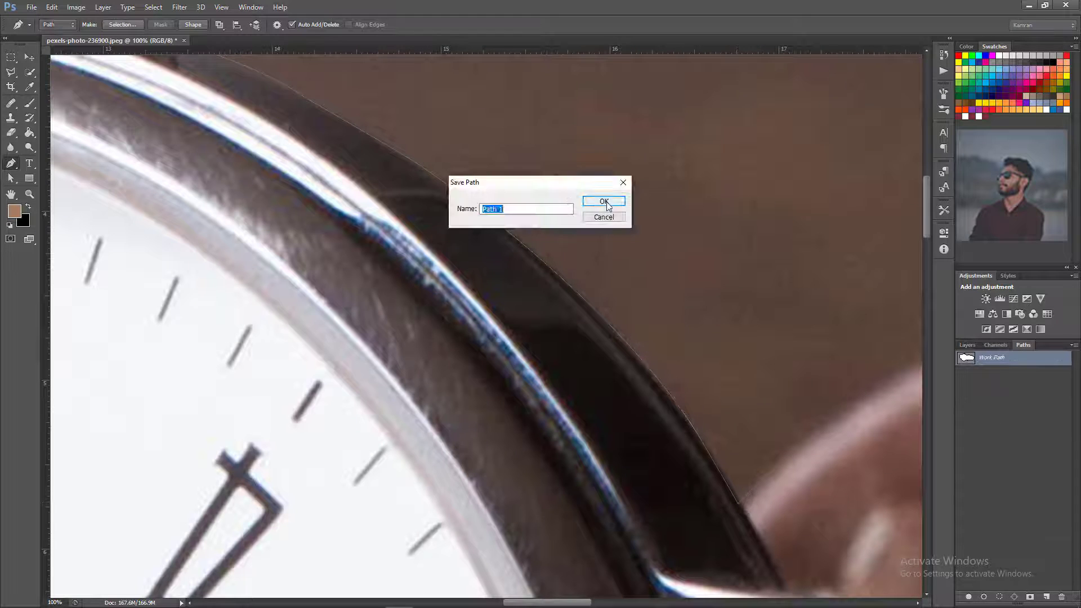
Step: Save the finished work path of the watch outline as Path 1
{"action": "left_click", "coordinate": [602, 203]}
{"action": "key", "text": "ctrl+minus"}
{"action": "key", "text": "ctrl+minus"}
{"action": "key", "text": "ctrl+minus"}
{"action": "key", "text": "ctrl+minus"}
{"action": "key", "text": "ctrl+minus"}
{"action": "key", "text": "ctrl+minus"}
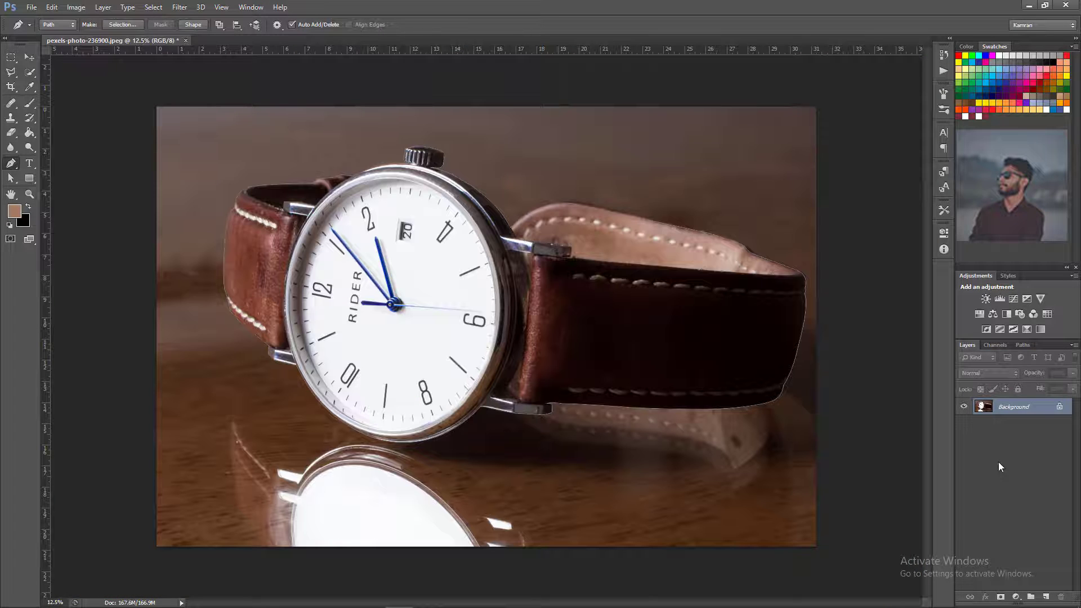
Step: Turn the outline path into a selection, copy the watch onto a new layer and hide the Background layer
{"action": "key", "text": "ctrl+Return"}
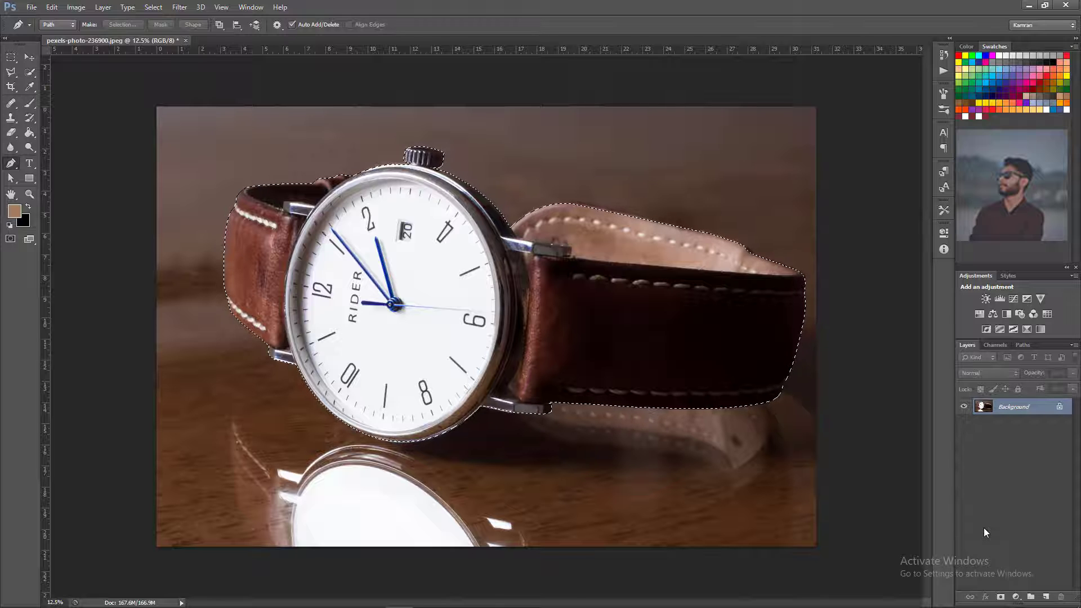
{"action": "key", "text": "ctrl+j"}
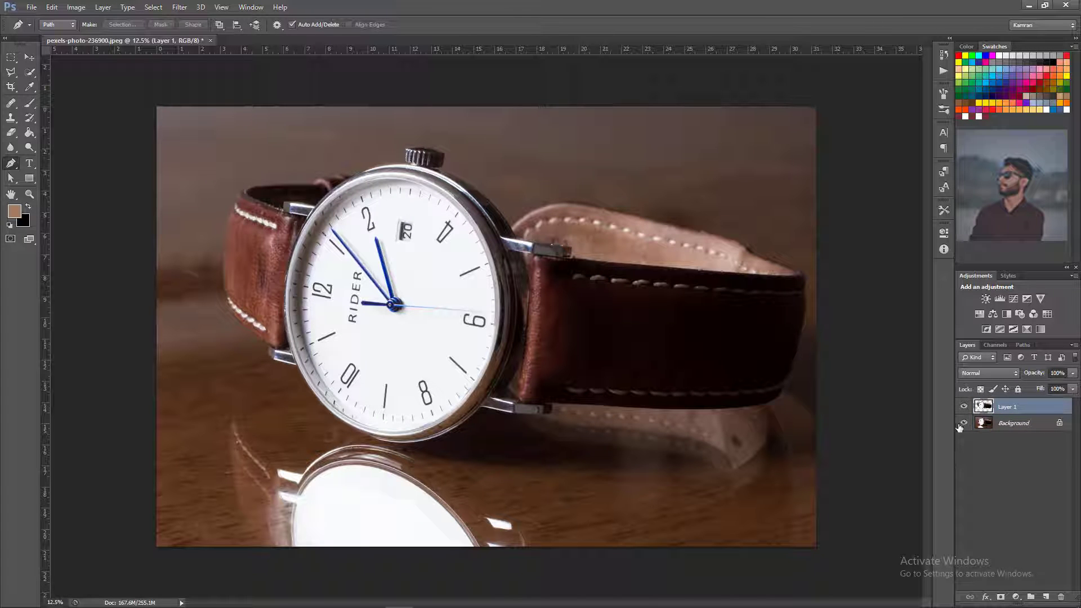
{"action": "left_click", "coordinate": [963, 422]}
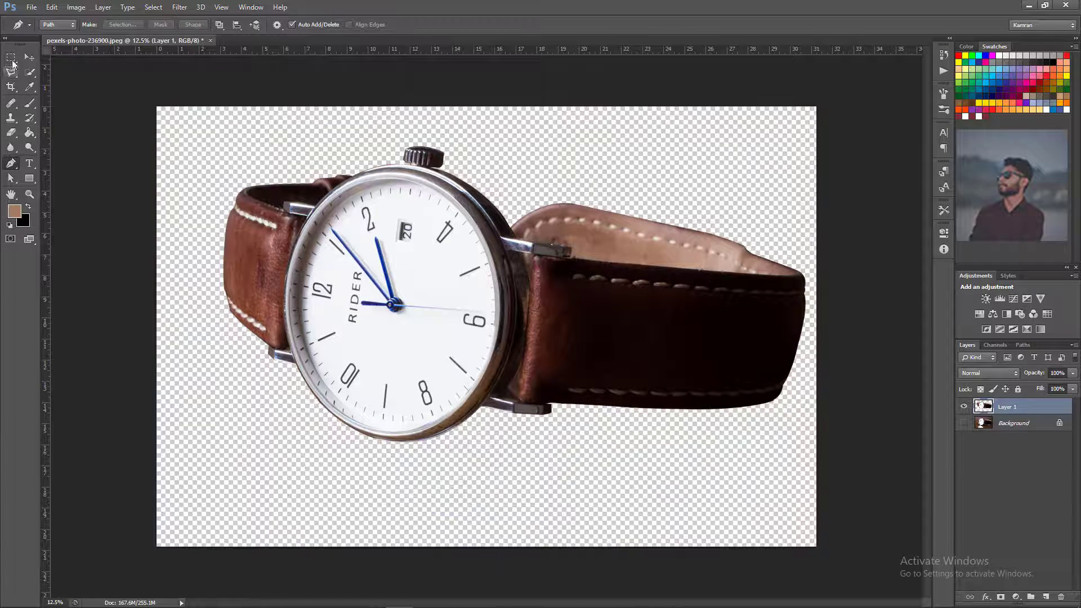
{"action": "left_click", "coordinate": [30, 57]}
{"action": "left_click", "coordinate": [150, 130]}
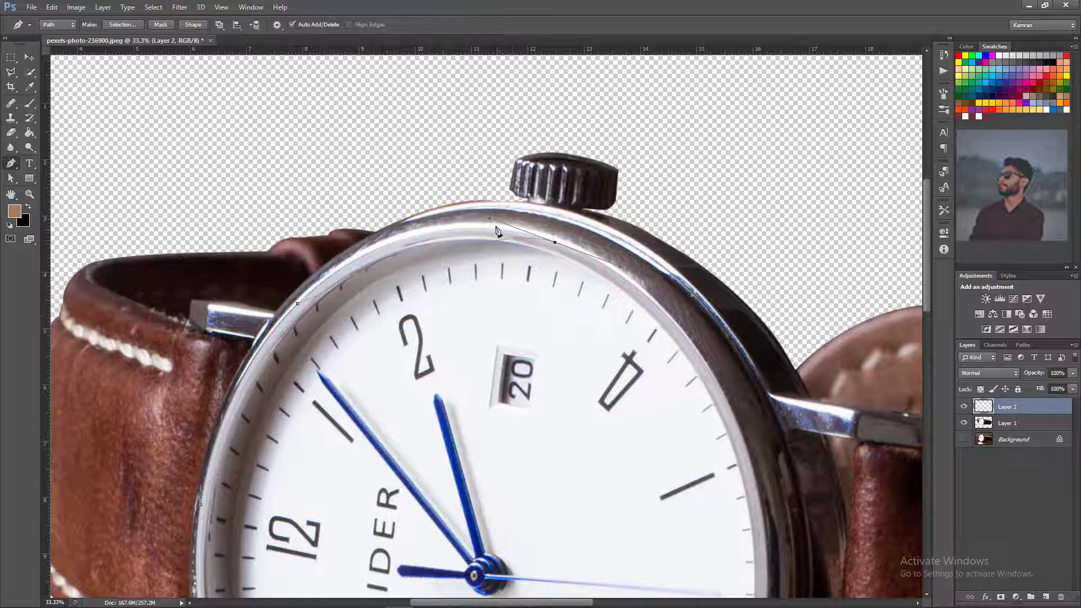
Step: Trace a closed pen path around the upper half of the watch's metal bezel
{"action": "left_click_drag", "start_coordinate": [490, 219], "coordinate": [399, 190]}
{"action": "left_click", "coordinate": [555, 242], "text": "alt"}
{"action": "left_click_drag", "start_coordinate": [699, 547], "coordinate": [656, 298]}
{"action": "key", "text": "ctrl+minus"}
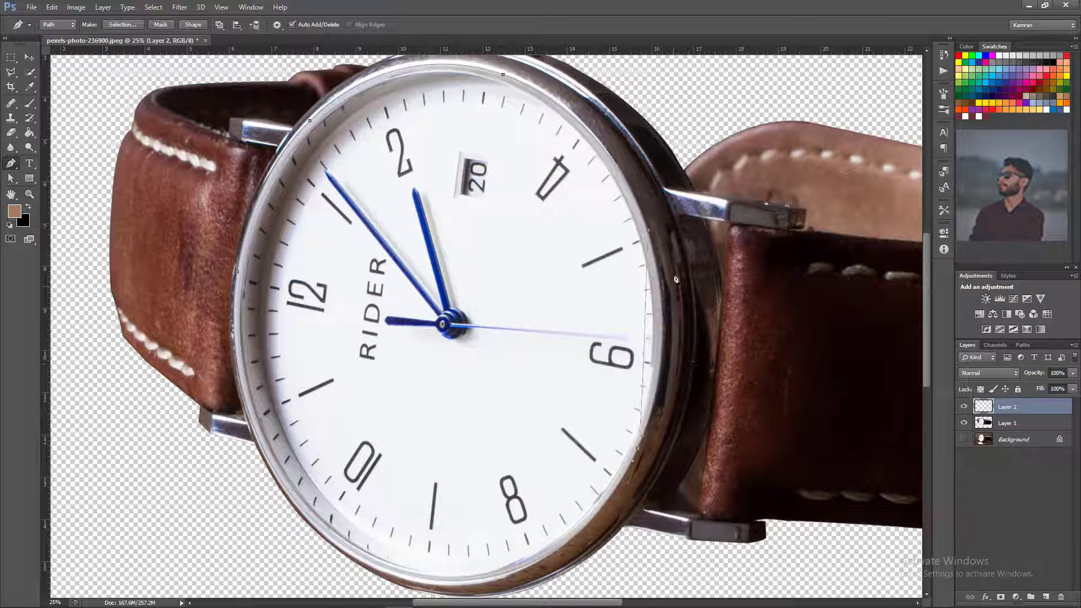
{"action": "key", "text": "ctrl+z"}
{"action": "left_click_drag", "start_coordinate": [641, 143], "coordinate": [682, 188]}
{"action": "left_click", "coordinate": [614, 125], "text": "alt"}
{"action": "left_click_drag", "start_coordinate": [612, 129], "coordinate": [871, 324]}
{"action": "left_click", "coordinate": [677, 246]}
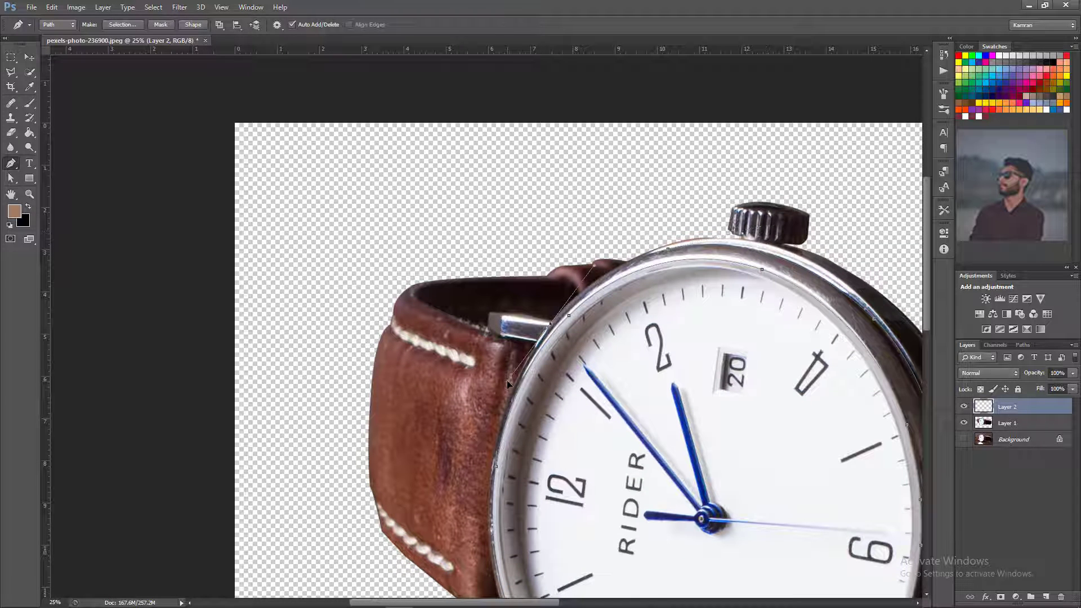
{"action": "scroll", "coordinate": [508, 384], "scroll_direction": "down", "scroll_amount": 5}
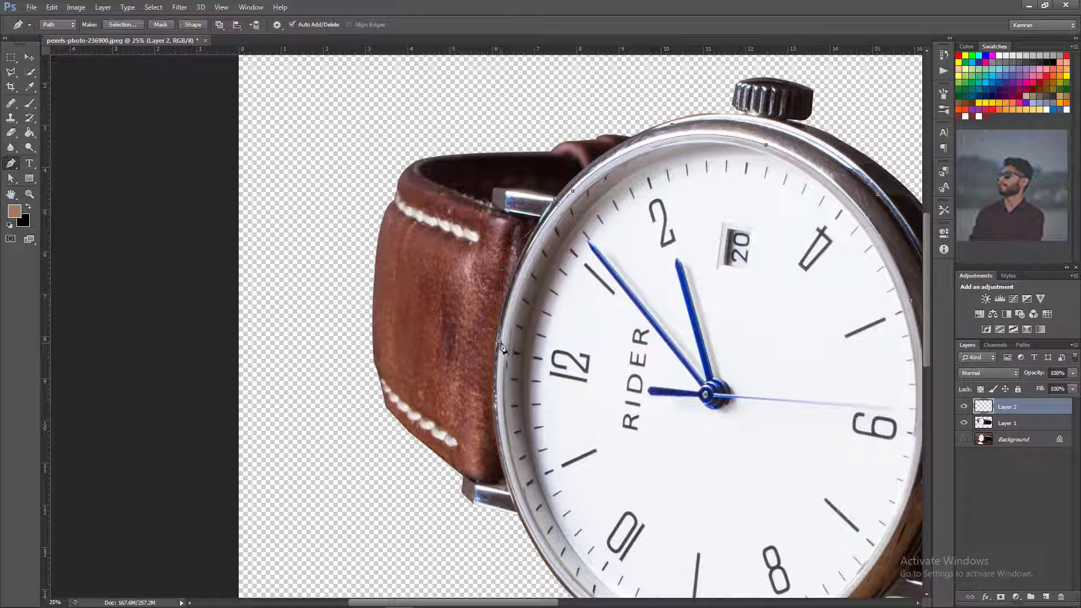
Step: Copy the traced upper bezel from Layer 1 onto its own layer and delete the empty Layer 2
{"action": "key", "text": "ctrl+Return"}
{"action": "left_click", "coordinate": [1007, 424]}
{"action": "key", "text": "ctrl+j"}
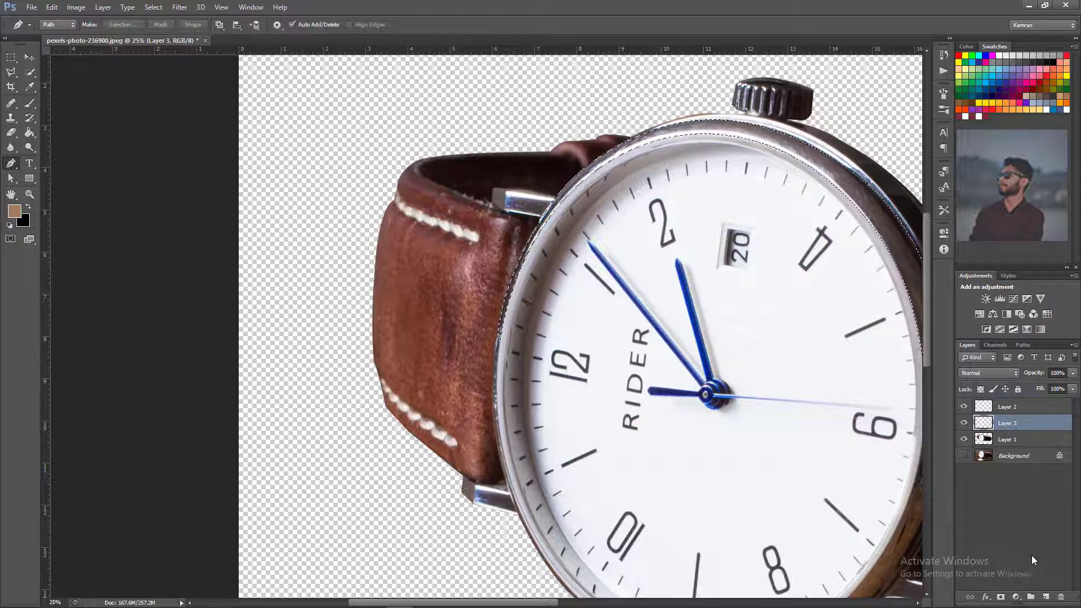
{"action": "left_click", "coordinate": [33, 58]}
{"action": "left_click", "coordinate": [980, 408]}
{"action": "key", "text": "ctrl+minus"}
{"action": "key", "text": "Delete"}
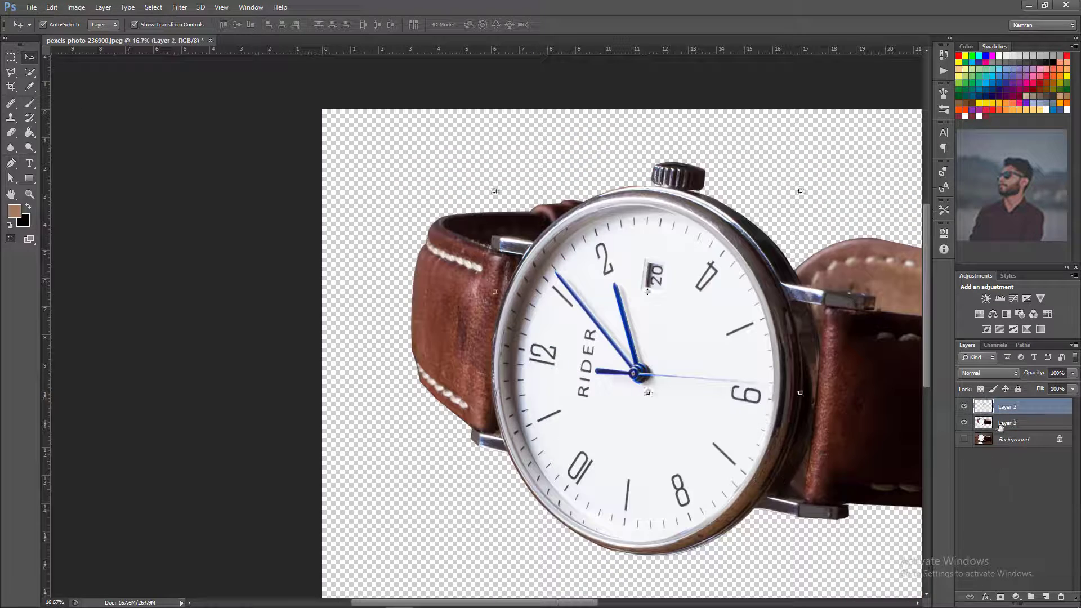
{"action": "left_click", "coordinate": [1004, 424]}
{"action": "left_click", "coordinate": [1005, 404]}
{"action": "left_click_drag", "start_coordinate": [812, 181], "coordinate": [539, 373]}
{"action": "key", "text": "Return"}
Step: Flip the copied bezel piece vertically and move it onto the lower half of the watch case
{"action": "left_click", "coordinate": [51, 6]}
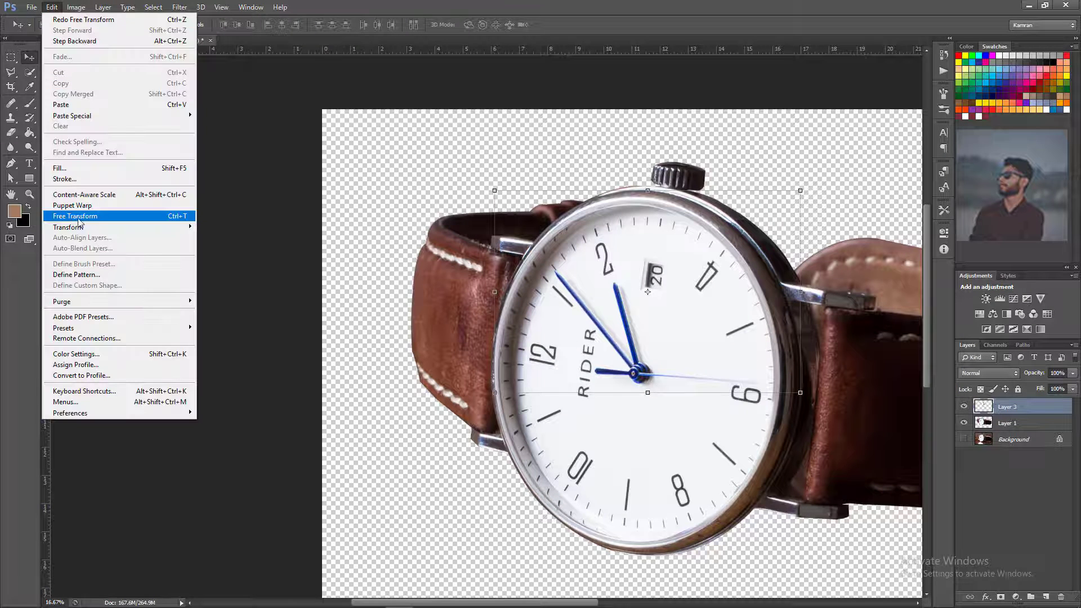
{"action": "mouse_move", "coordinate": [141, 217]}
{"action": "left_click", "coordinate": [225, 360]}
{"action": "left_click_drag", "start_coordinate": [728, 336], "coordinate": [664, 314]}
{"action": "left_click", "coordinate": [850, 575]}
Step: Fine-tune the flipped bezel piece's position so it follows the case's lower edge
{"action": "key", "text": "ctrl+plus"}
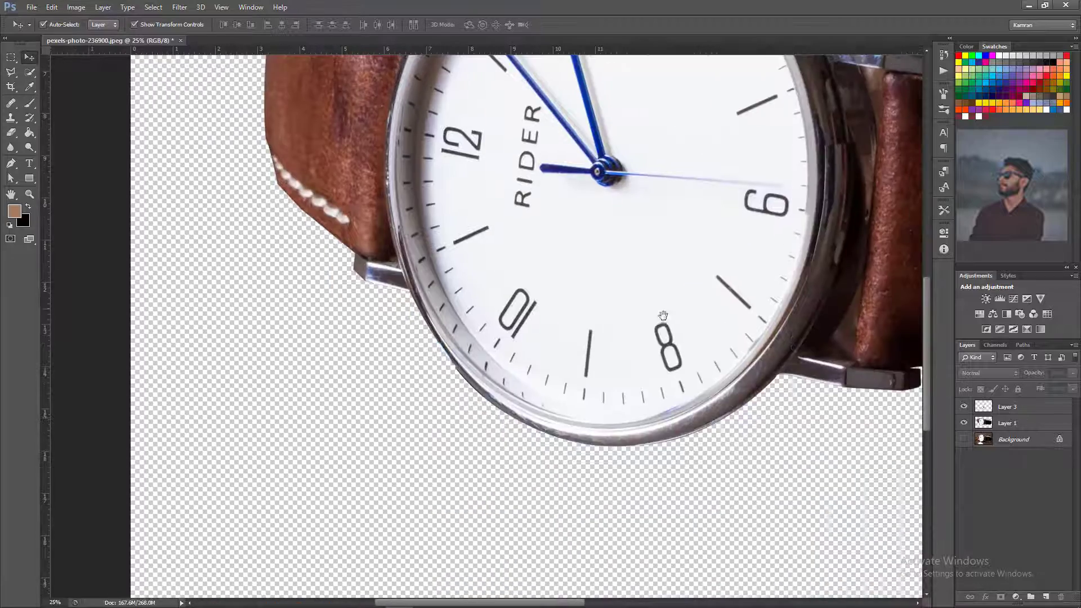
{"action": "key", "text": "ctrl+plus"}
{"action": "left_click_drag", "start_coordinate": [816, 273], "coordinate": [590, 267]}
{"action": "key", "text": "ctrl+plus"}
{"action": "mouse_move", "coordinate": [767, 321]}
{"action": "left_mouse_down"}
{"action": "mouse_move", "coordinate": [699, 297]}
{"action": "mouse_move", "coordinate": [701, 314]}
{"action": "mouse_move", "coordinate": [792, 311]}
{"action": "mouse_move", "coordinate": [766, 329]}
{"action": "left_mouse_up"}
{"action": "key", "text": "ctrl+minus"}
{"action": "left_click", "coordinate": [594, 512]}
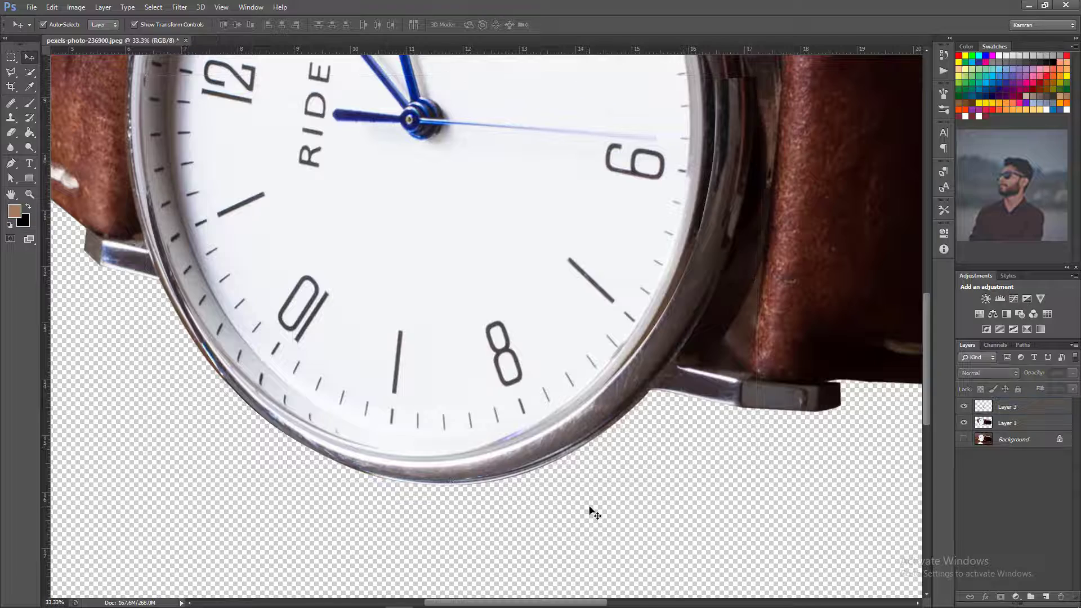
Step: Distort the flipped bezel piece on Layer 3, pulling its upper-right and lower-right corners inward to fit the case
{"action": "key", "text": "ctrl+minus"}
{"action": "key", "text": "ctrl+minus"}
{"action": "key", "text": "ctrl+plus"}
{"action": "key", "text": "ctrl+plus"}
{"action": "key", "text": "ctrl+plus"}
{"action": "left_click_drag", "start_coordinate": [811, 251], "coordinate": [721, 398]}
{"action": "left_click", "coordinate": [723, 397]}
{"action": "key", "text": "ctrl+t"}
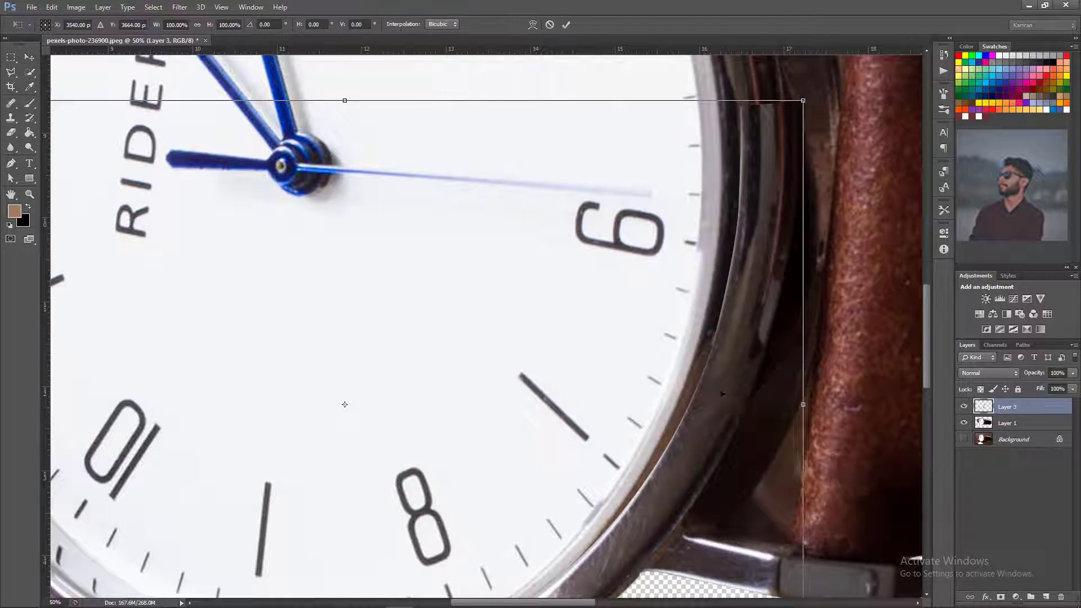
{"action": "right_click", "coordinate": [719, 387]}
{"action": "left_click", "coordinate": [749, 449]}
{"action": "key", "text": "ctrl+minus"}
{"action": "mouse_move", "coordinate": [699, 180]}
{"action": "left_mouse_down"}
{"action": "mouse_move", "coordinate": [706, 170]}
{"action": "mouse_move", "coordinate": [682, 186]}
{"action": "left_mouse_up"}
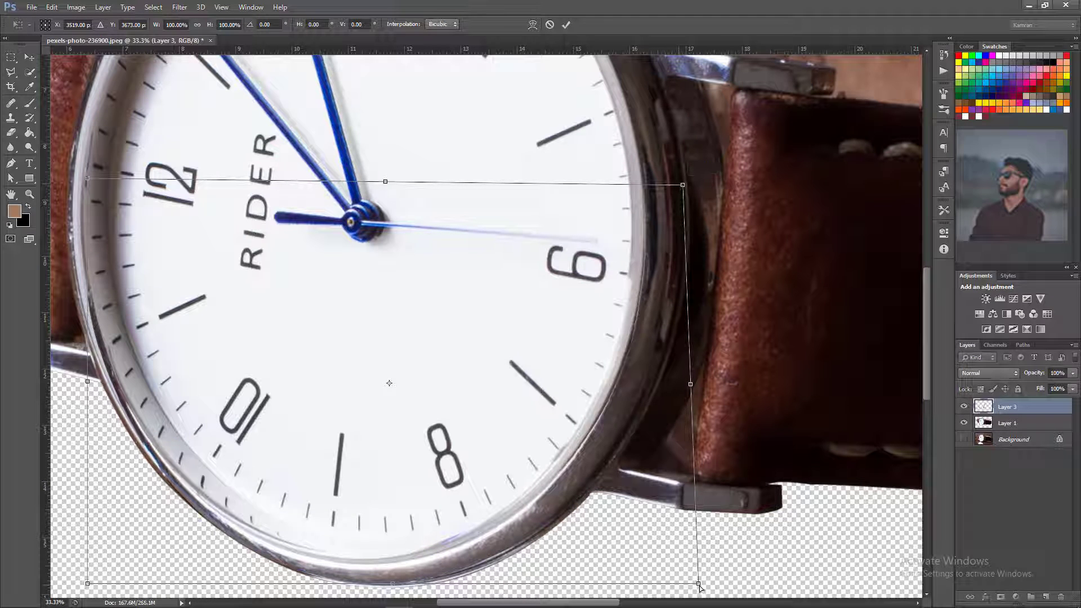
{"action": "left_click_drag", "start_coordinate": [698, 583], "coordinate": [693, 579]}
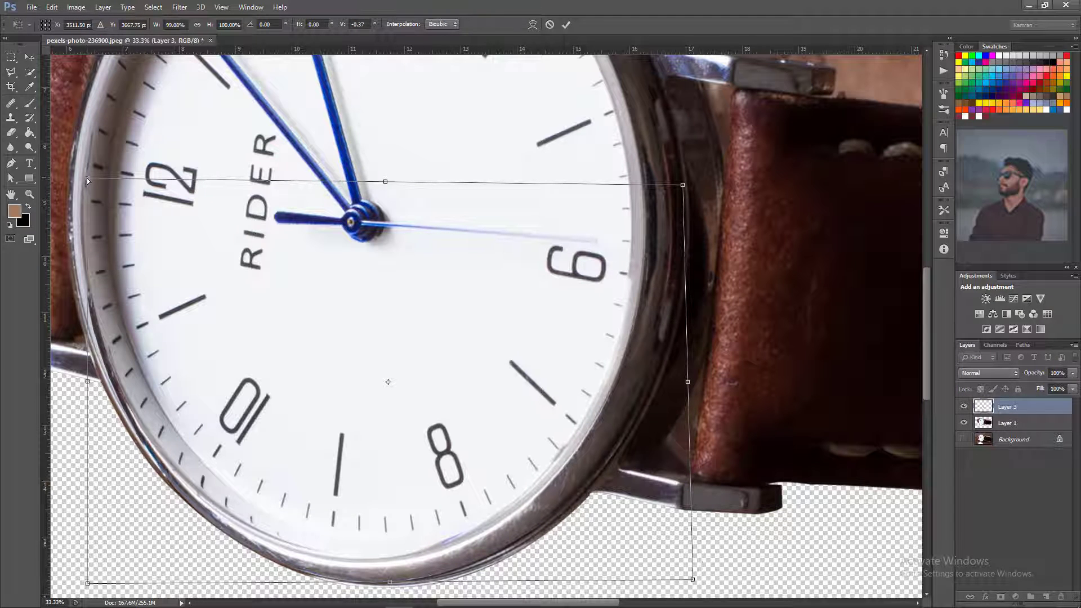
Step: Refine the distortion at the bezel piece's upper corners and lower edge, and apply the transformation
{"action": "left_click_drag", "start_coordinate": [88, 181], "coordinate": [72, 181]}
{"action": "scroll", "coordinate": [389, 447], "scroll_direction": "down", "scroll_amount": 3}
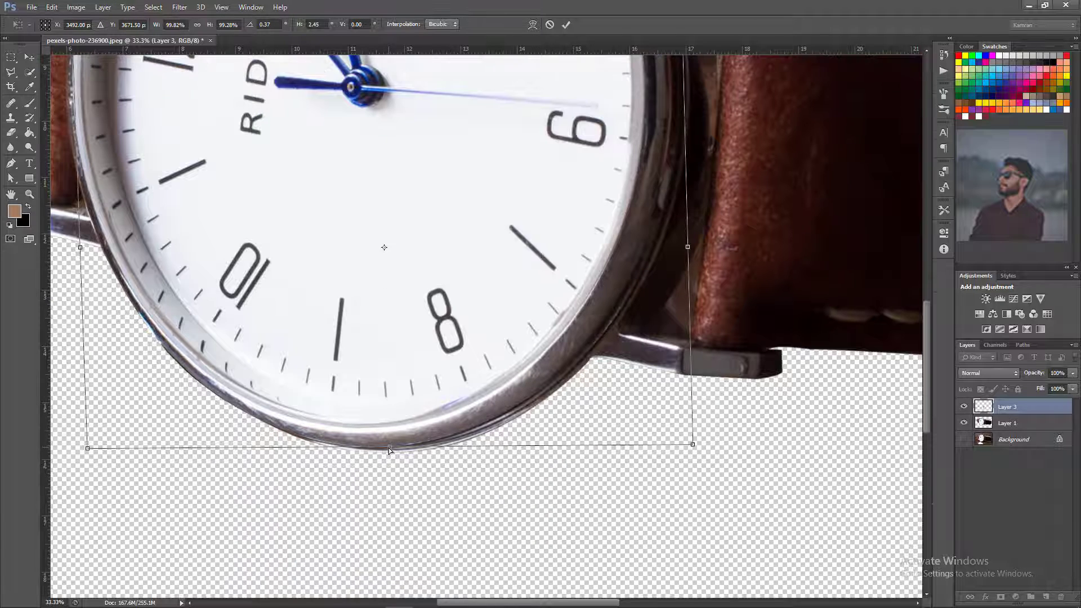
{"action": "left_click_drag", "start_coordinate": [388, 447], "coordinate": [390, 451]}
{"action": "scroll", "coordinate": [623, 415], "scroll_direction": "up", "scroll_amount": 3}
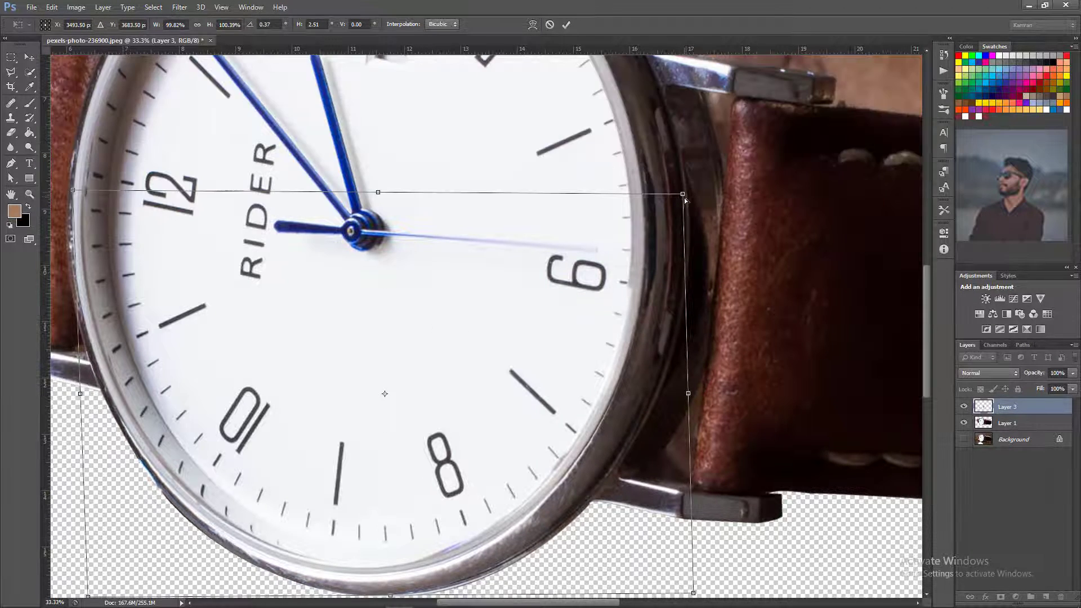
{"action": "mouse_move", "coordinate": [684, 197]}
{"action": "left_mouse_down"}
{"action": "mouse_move", "coordinate": [683, 164]}
{"action": "mouse_move", "coordinate": [668, 191]}
{"action": "left_mouse_up"}
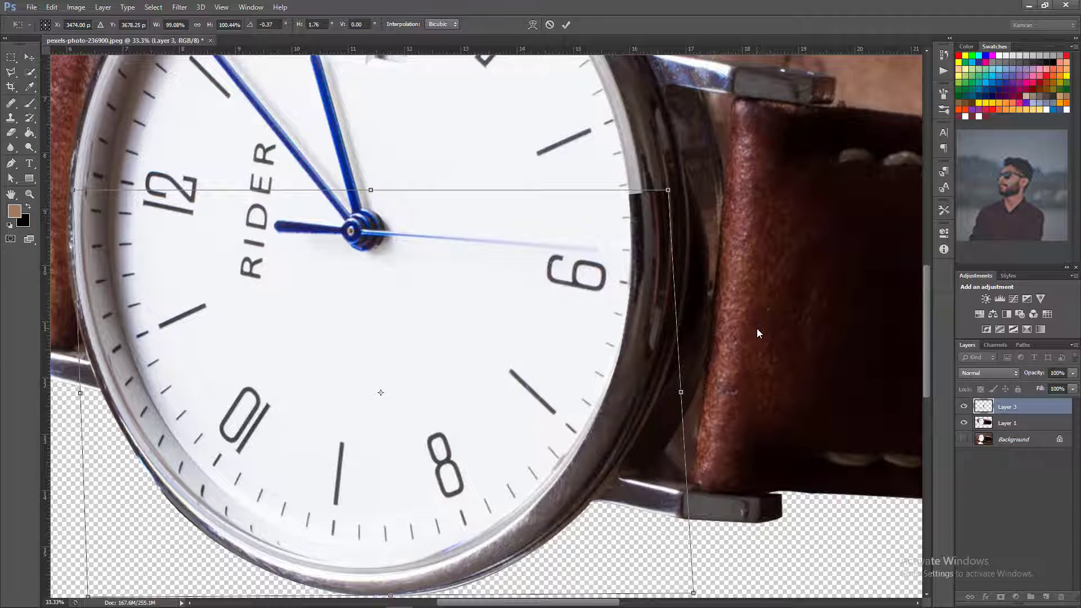
{"action": "key", "text": "Return"}
Step: Clip Layer 3 to Layer 1 and hide Layer 3 to expose the original lower bezel
{"action": "key", "text": "ctrl+minus"}
{"action": "left_click", "coordinate": [833, 488]}
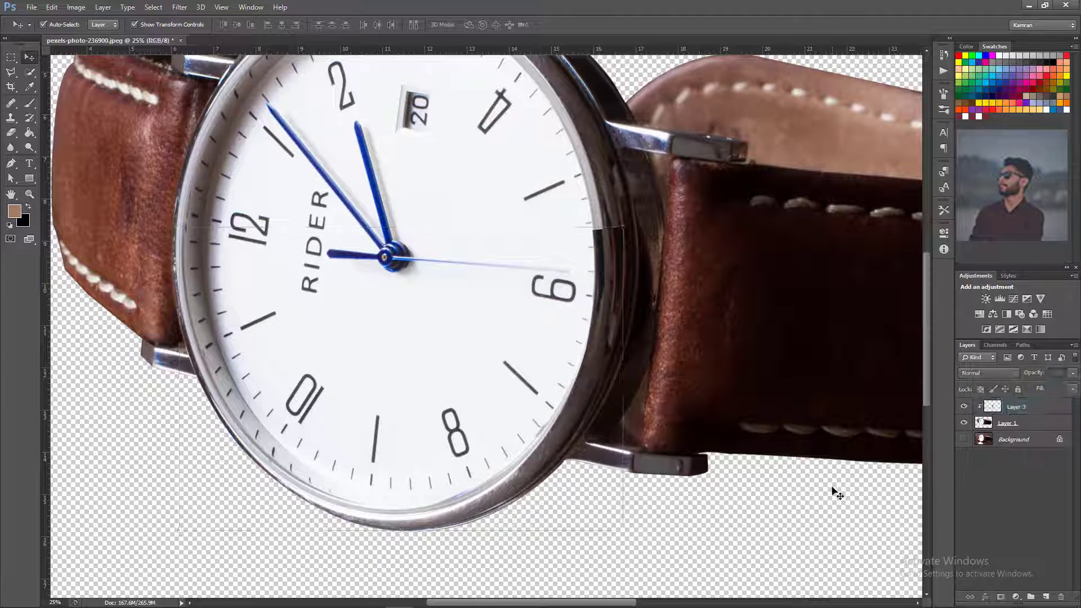
{"action": "left_click", "coordinate": [549, 462]}
{"action": "left_click", "coordinate": [720, 502]}
{"action": "left_click", "coordinate": [964, 407]}
Step: Start a pen path at the lower-left lug and trace it along the lower-left edge of the bezel
{"action": "key", "text": "ctrl+plus"}
{"action": "left_click_drag", "start_coordinate": [552, 450], "coordinate": [623, 260]}
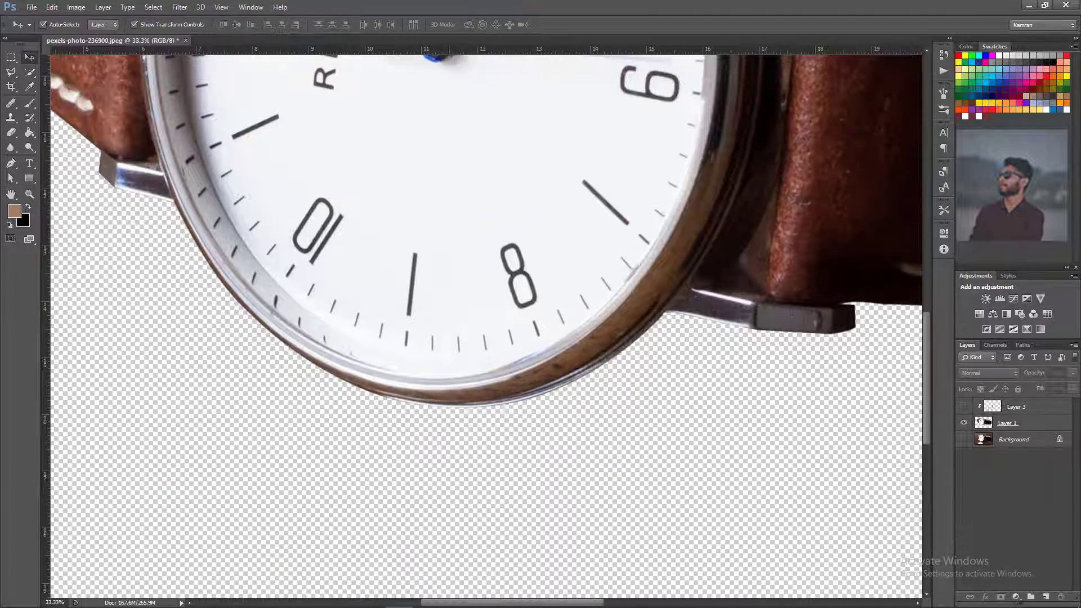
{"action": "left_click", "coordinate": [11, 163]}
{"action": "left_click", "coordinate": [173, 202]}
{"action": "left_click_drag", "start_coordinate": [358, 388], "coordinate": [498, 452]}
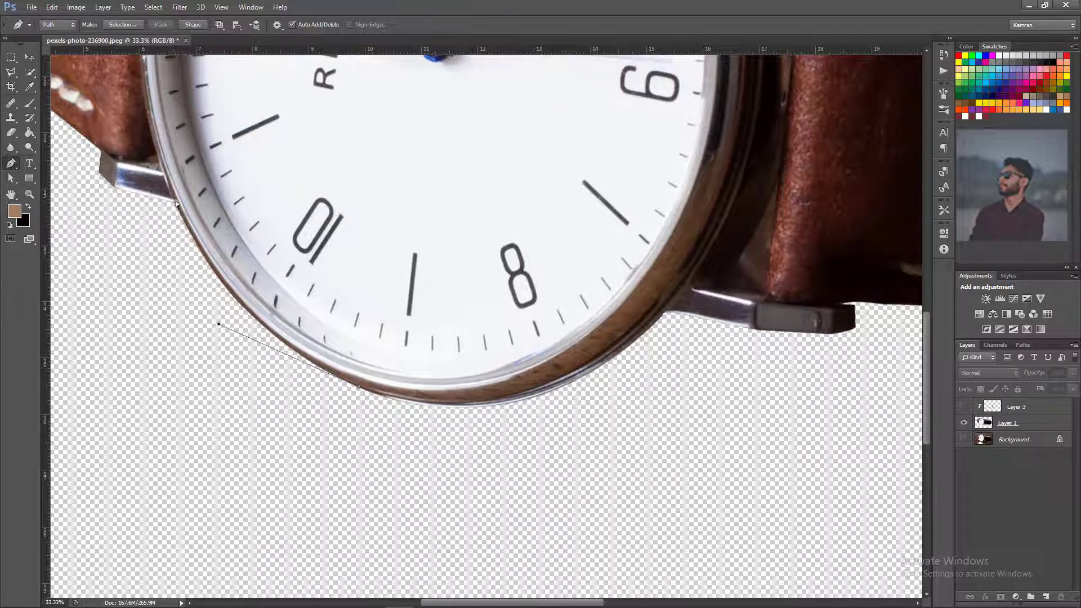
{"action": "key", "text": "ctrl+plus"}
{"action": "key", "text": "ctrl+plus"}
{"action": "left_click_drag", "start_coordinate": [212, 317], "coordinate": [673, 370]}
{"action": "left_click_drag", "start_coordinate": [456, 334], "coordinate": [379, 255]}
{"action": "left_click_drag", "start_coordinate": [589, 456], "coordinate": [341, 299]}
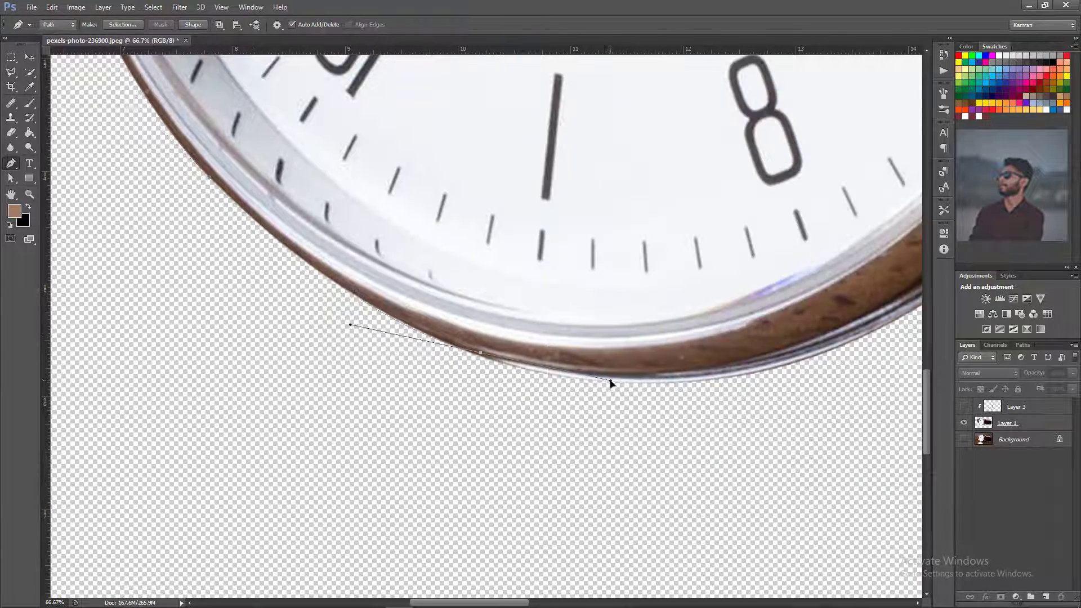
Step: Continue the pen path around the bottom of the brown-tinted bezel to near the lower-right lug
{"action": "left_click_drag", "start_coordinate": [611, 380], "coordinate": [610, 382]}
{"action": "left_click_drag", "start_coordinate": [350, 325], "coordinate": [300, 291]}
{"action": "left_click", "coordinate": [480, 353], "text": "alt"}
{"action": "left_click_drag", "start_coordinate": [737, 365], "coordinate": [561, 402]}
{"action": "left_click", "coordinate": [655, 345], "text": "alt"}
{"action": "left_click_drag", "start_coordinate": [834, 215], "coordinate": [692, 317]}
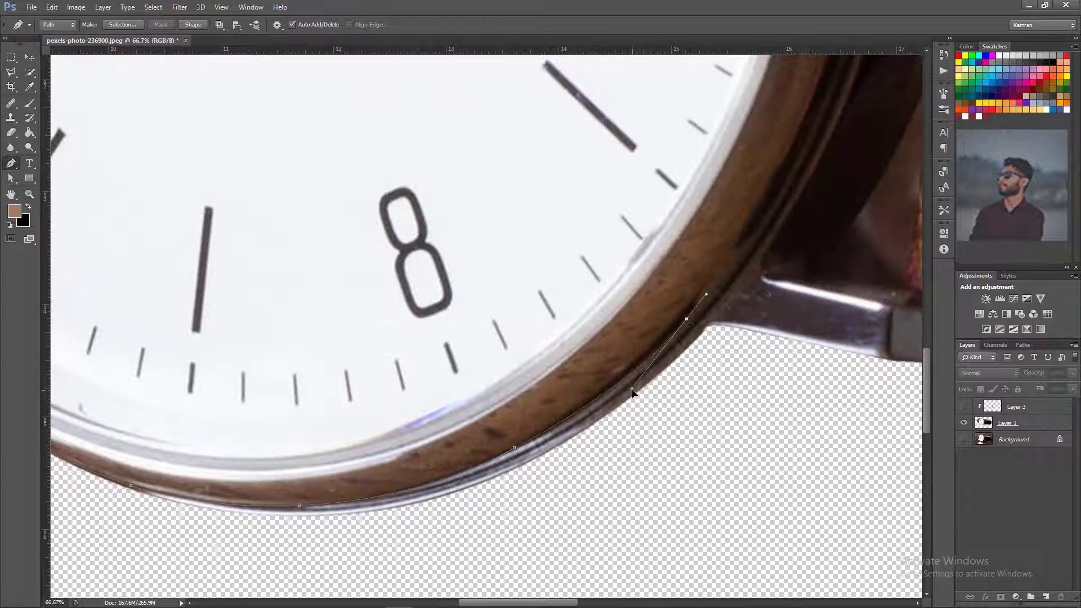
{"action": "left_click", "coordinate": [686, 319], "text": "alt"}
Step: Extend the pen path up the right side of the bezel past the 6 numeral
{"action": "left_click_drag", "start_coordinate": [831, 59], "coordinate": [723, 212]}
{"action": "left_click_drag", "start_coordinate": [708, 264], "coordinate": [686, 350]}
{"action": "left_click", "coordinate": [715, 238], "text": "alt"}
{"action": "scroll", "coordinate": [715, 238], "scroll_direction": "down", "scroll_amount": 1}
{"action": "left_click_drag", "start_coordinate": [742, 59], "coordinate": [689, 203]}
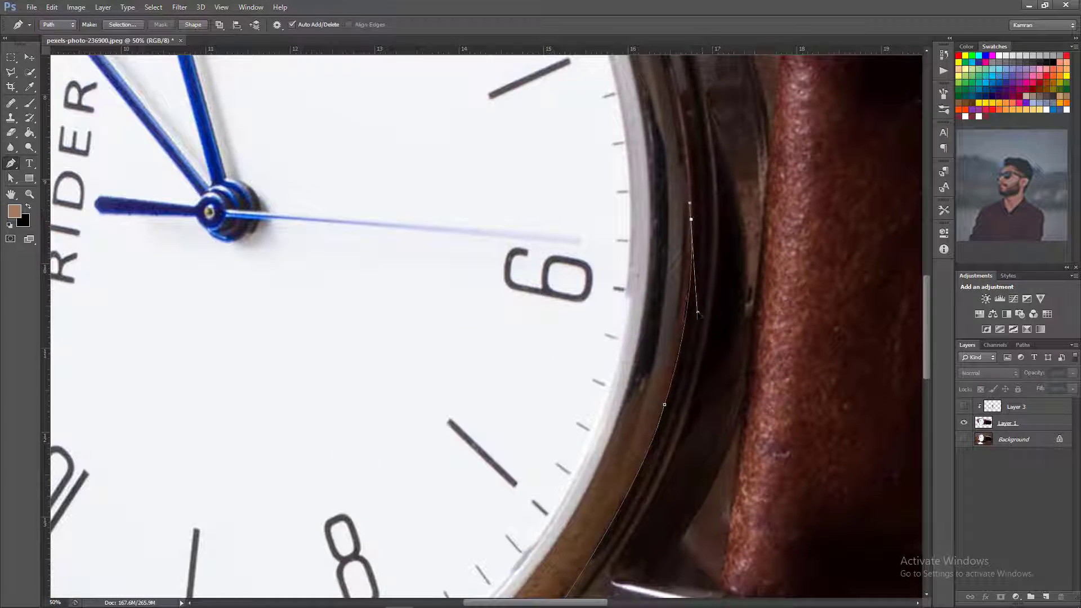
{"action": "left_click_drag", "start_coordinate": [698, 313], "coordinate": [694, 314]}
{"action": "left_click_drag", "start_coordinate": [668, 57], "coordinate": [697, 258]}
Step: Trace the pen path back along the bezel's inner edge and close it at the lower-left lug
{"action": "left_click_drag", "start_coordinate": [708, 390], "coordinate": [703, 186]}
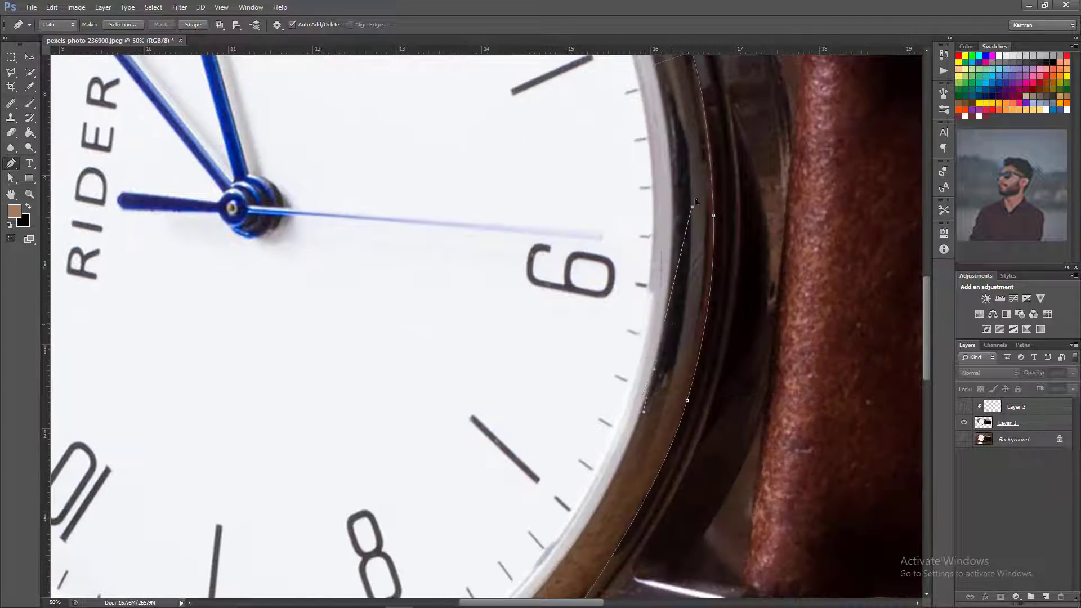
{"action": "left_click_drag", "start_coordinate": [656, 370], "coordinate": [818, 185]}
{"action": "left_click_drag", "start_coordinate": [363, 540], "coordinate": [176, 522]}
{"action": "left_click", "coordinate": [363, 541], "text": "alt"}
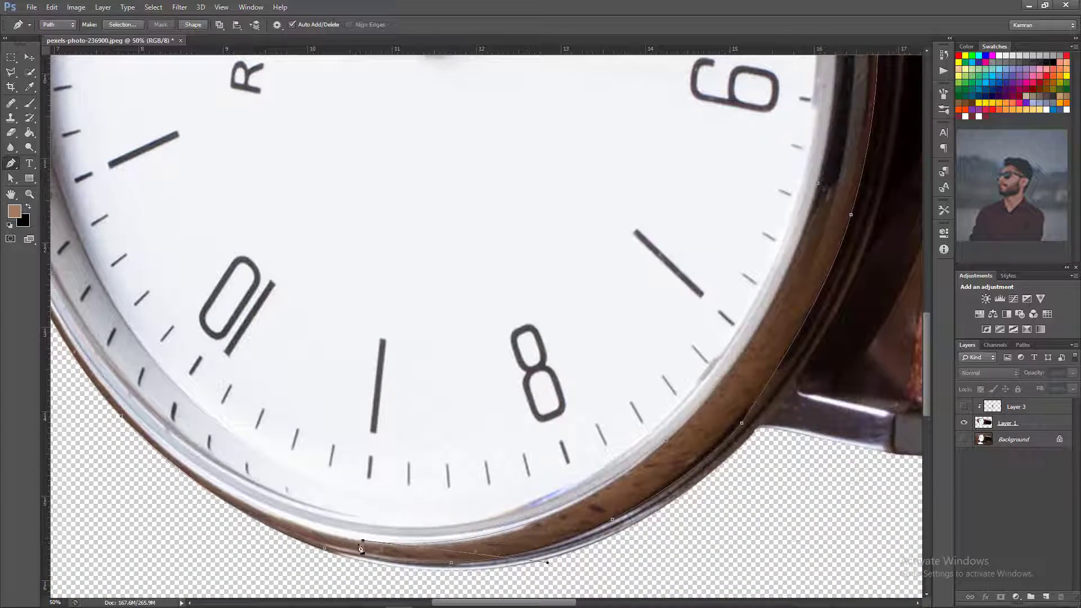
{"action": "left_click_drag", "start_coordinate": [164, 457], "coordinate": [343, 349]}
{"action": "left_click", "coordinate": [469, 442], "text": "alt"}
{"action": "left_click_drag", "start_coordinate": [426, 442], "coordinate": [474, 494]}
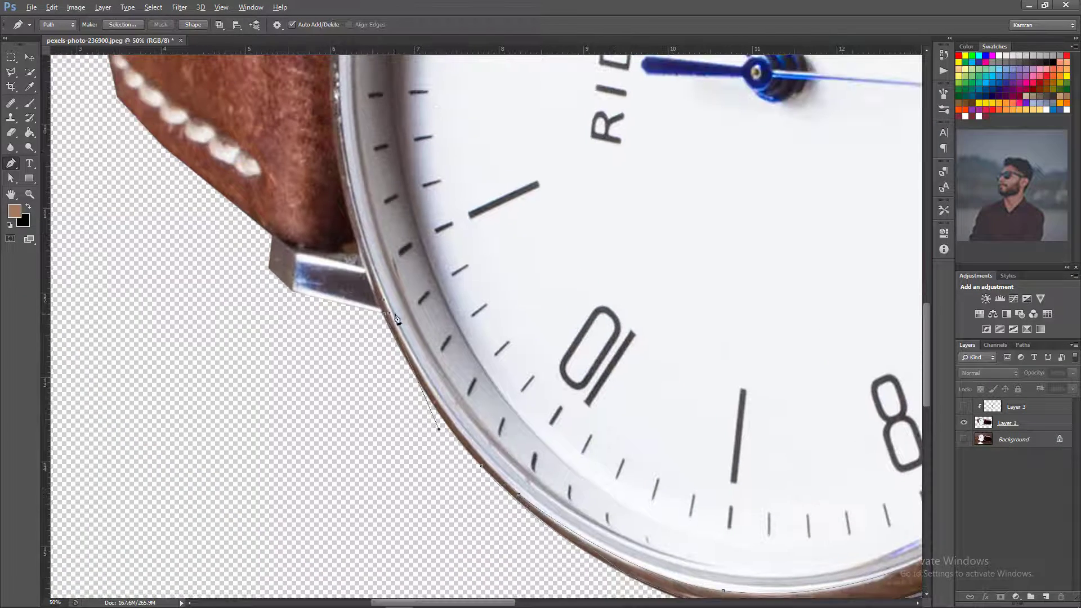
{"action": "left_click", "coordinate": [389, 313]}
Step: Load the newly traced lower bezel path as a selection
{"action": "left_click", "coordinate": [1023, 345]}
{"action": "left_click", "coordinate": [1007, 413]}
{"action": "left_click", "coordinate": [967, 345]}
{"action": "left_click", "coordinate": [1022, 344]}
{"action": "left_click", "coordinate": [967, 373], "text": "ctrl"}
{"action": "double_click", "coordinate": [1008, 373]}
{"action": "left_click", "coordinate": [967, 345]}
Step: Show Layer 3 again and make it the active layer, keeping the bezel selection
{"action": "key", "text": "ctrl+minus"}
{"action": "key", "text": "ctrl+minus"}
{"action": "key", "text": "ctrl+minus"}
{"action": "left_click", "coordinate": [1019, 424]}
{"action": "left_click", "coordinate": [964, 407]}
{"action": "left_click", "coordinate": [991, 409]}
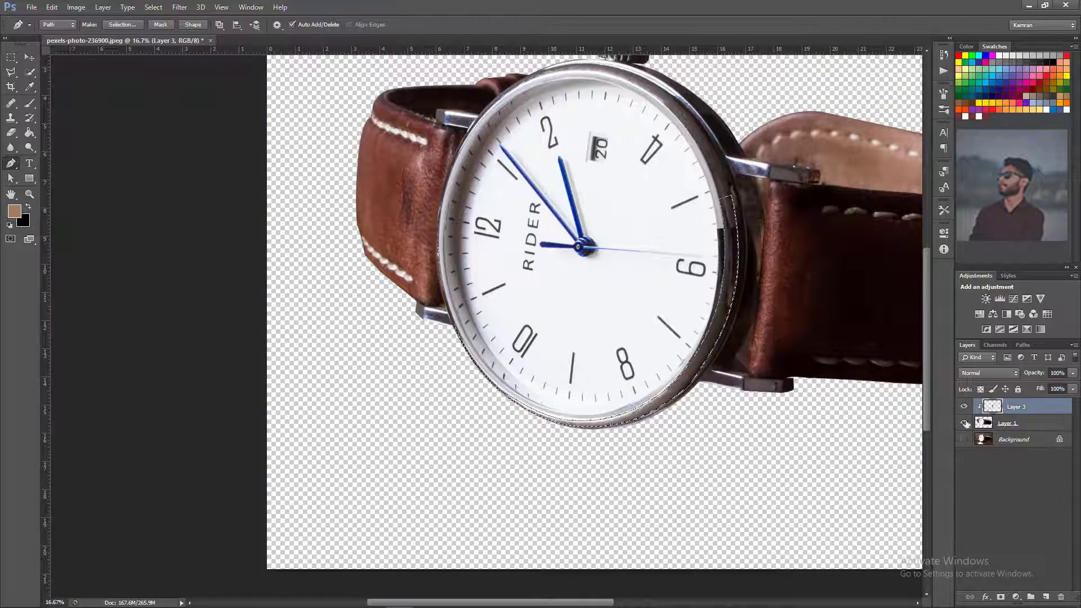
Step: Release Layer 3 from its clipping mask and hide Layer 1, keeping the bezel selection
{"action": "left_click", "coordinate": [1005, 415], "text": "alt"}
{"action": "left_click", "coordinate": [1007, 424]}
{"action": "left_click", "coordinate": [1023, 345]}
{"action": "left_click", "coordinate": [1010, 408]}
{"action": "left_click", "coordinate": [967, 345]}
{"action": "left_click", "coordinate": [1007, 408]}
{"action": "left_click", "coordinate": [964, 423]}
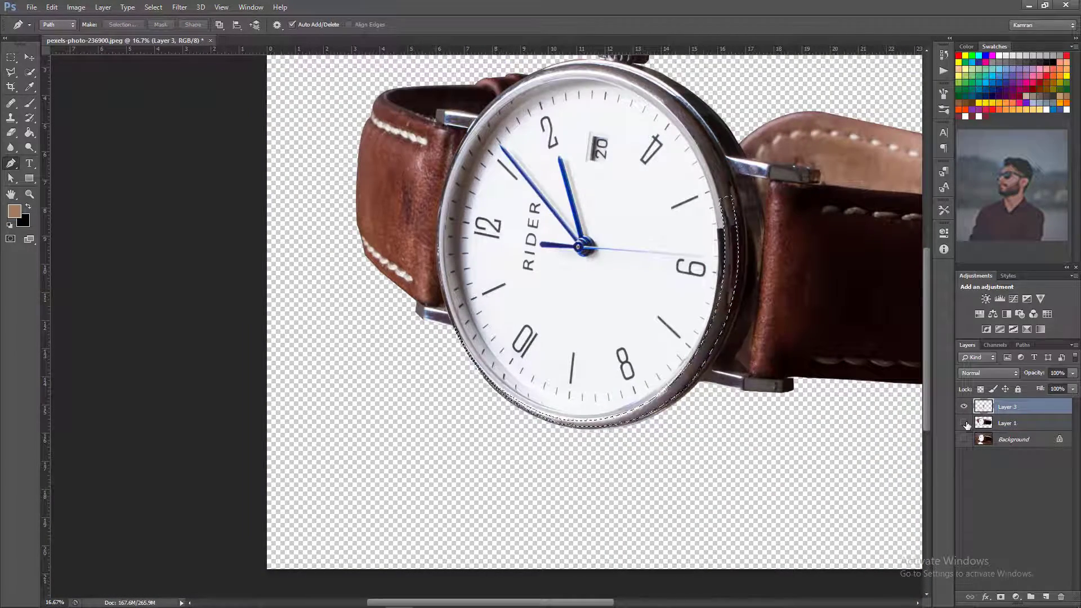
Step: Invert the bezel selection and erase the Layer 3 areas outside the traced bezel, restoring the layer clipped over visible Layer 1
{"action": "left_click", "coordinate": [29, 57]}
{"action": "left_click", "coordinate": [153, 8]}
{"action": "left_click", "coordinate": [160, 20]}
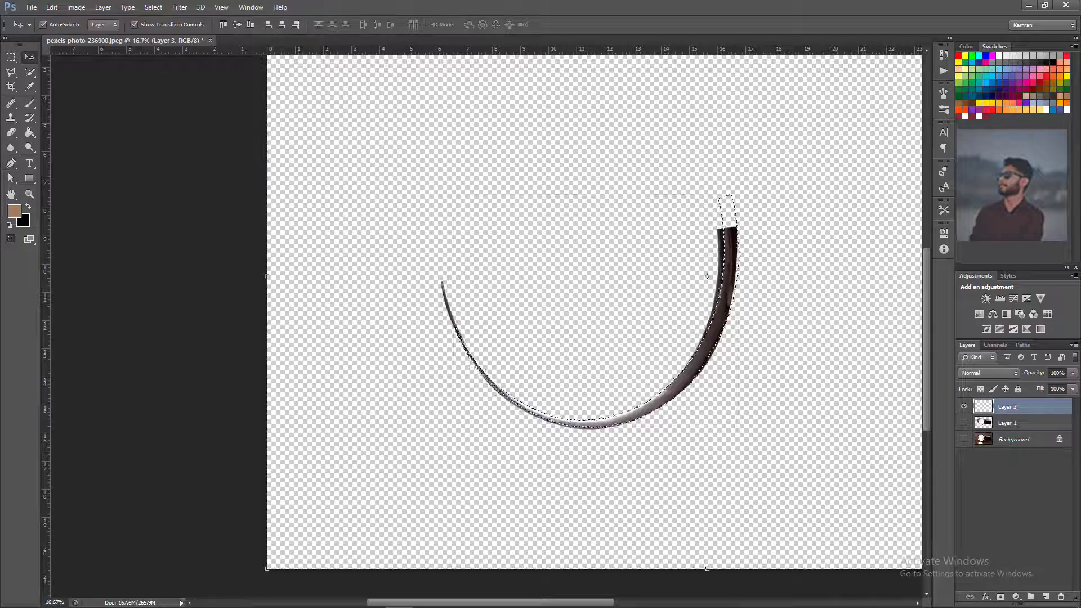
{"action": "key", "text": "b"}
{"action": "key", "text": "ctrl+z"}
{"action": "mouse_move", "coordinate": [719, 224]}
{"action": "left_mouse_down"}
{"action": "mouse_move", "coordinate": [723, 276]}
{"action": "mouse_move", "coordinate": [467, 338]}
{"action": "left_mouse_up"}
{"action": "key", "text": "e"}
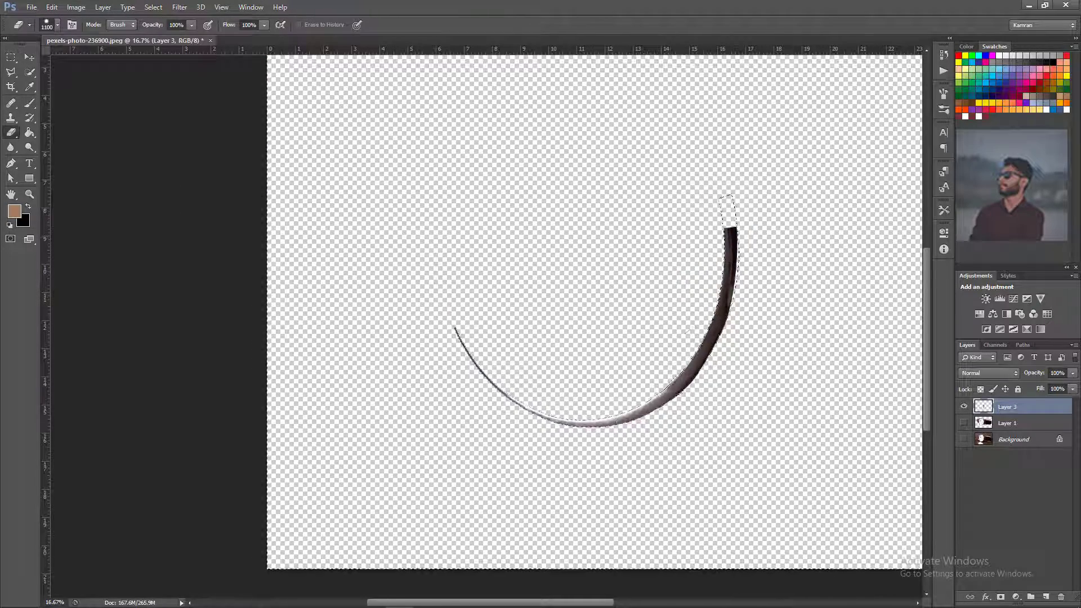
{"action": "key", "text": "v"}
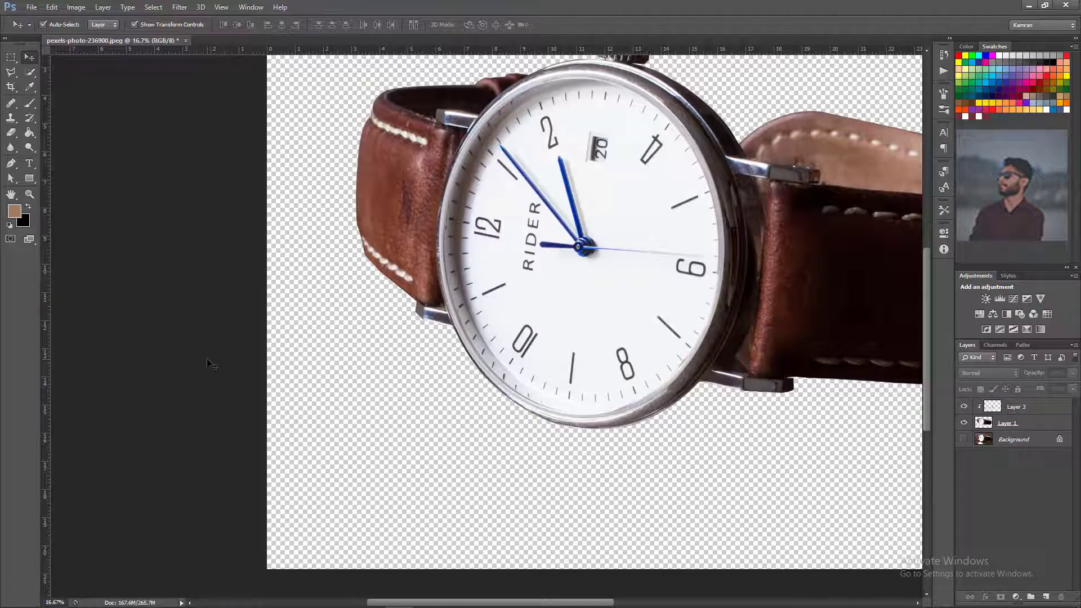
Step: Add a layer mask to Layer 3 and ready the Brush tool with black at 55% opacity
{"action": "key", "text": "ctrl+plus"}
{"action": "key", "text": "ctrl+plus"}
{"action": "mouse_move", "coordinate": [741, 529]}
{"action": "left_mouse_down"}
{"action": "mouse_move", "coordinate": [456, 405]}
{"action": "mouse_move", "coordinate": [274, 459]}
{"action": "left_mouse_up"}
{"action": "left_click_drag", "start_coordinate": [572, 278], "coordinate": [556, 441]}
{"action": "left_click", "coordinate": [1016, 406]}
{"action": "left_click", "coordinate": [1000, 597]}
{"action": "left_click", "coordinate": [29, 103]}
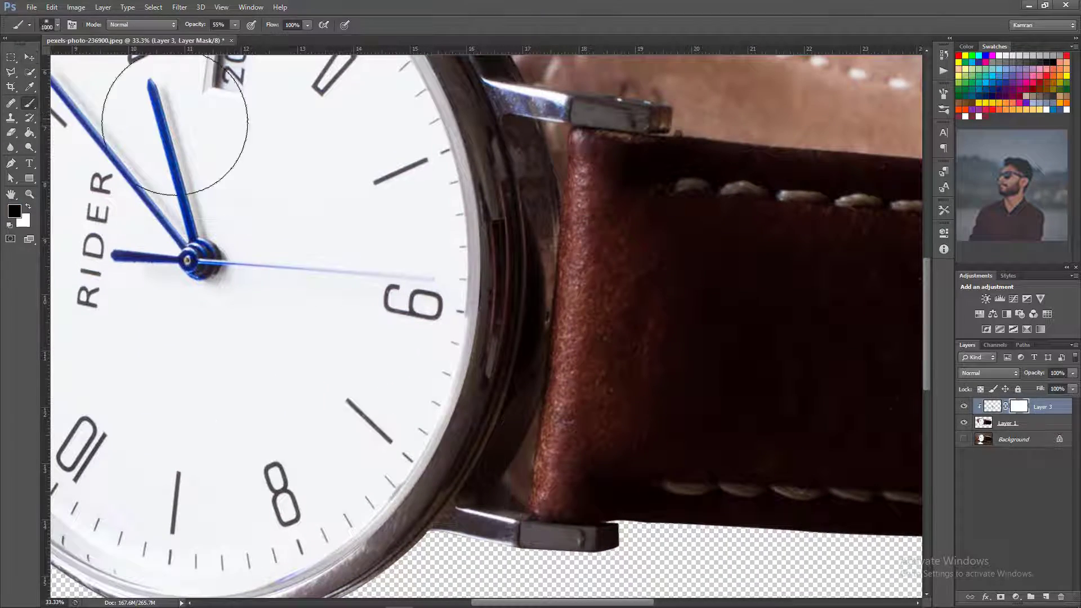
Step: Reduce the brush to 500 px and paint black on Layer 3's mask to blend the copied bezel's lower edge into the watch
{"action": "key", "text": "bracketleft"}
{"action": "key", "text": "bracketleft"}
{"action": "key", "text": "bracketleft"}
{"action": "key", "text": "bracketleft"}
{"action": "key", "text": "bracketleft"}
{"action": "scroll", "coordinate": [522, 237], "scroll_direction": "down", "scroll_amount": 3}
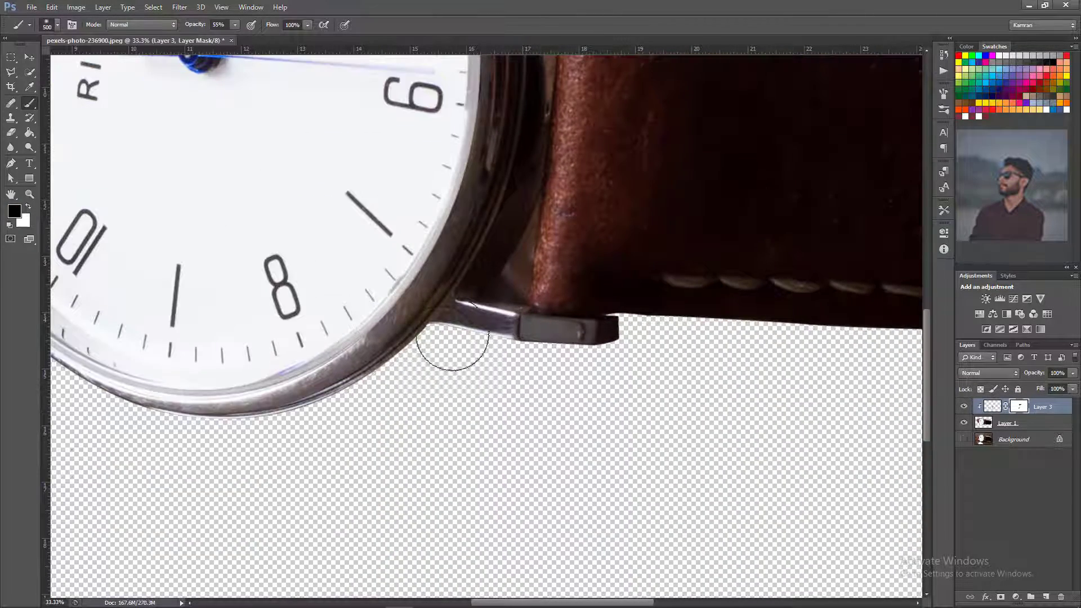
{"action": "left_click_drag", "start_coordinate": [485, 276], "coordinate": [500, 294]}
{"action": "scroll", "coordinate": [502, 294], "scroll_direction": "up", "scroll_amount": 3}
{"action": "scroll", "coordinate": [603, 225], "scroll_direction": "down", "scroll_amount": 6}
{"action": "scroll", "coordinate": [596, 306], "scroll_direction": "left", "scroll_amount": 6}
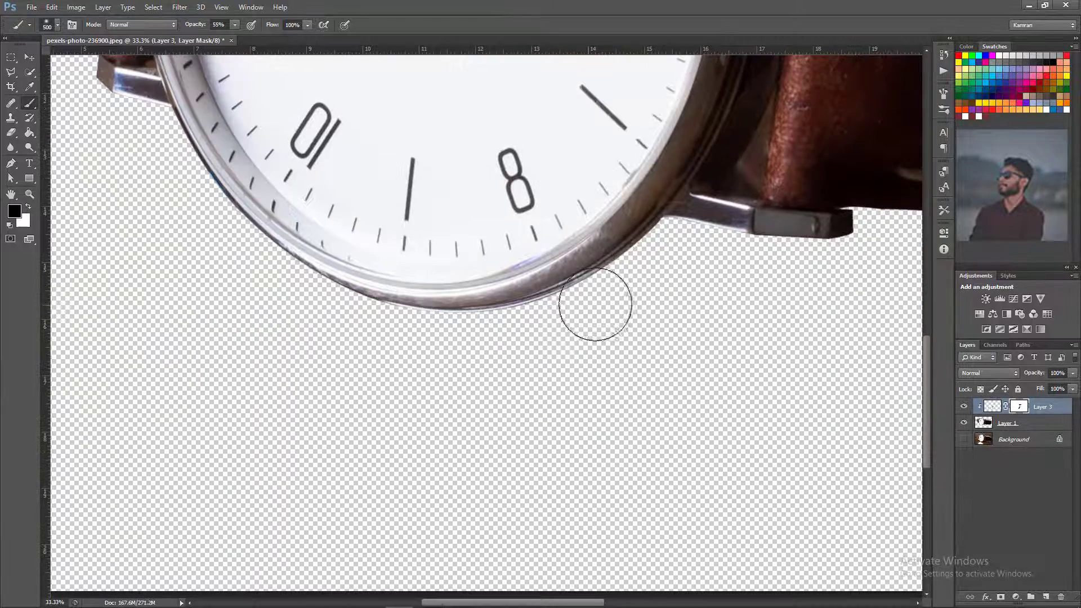
{"action": "left_click_drag", "start_coordinate": [254, 298], "coordinate": [501, 422]}
{"action": "left_click_drag", "start_coordinate": [421, 207], "coordinate": [518, 221]}
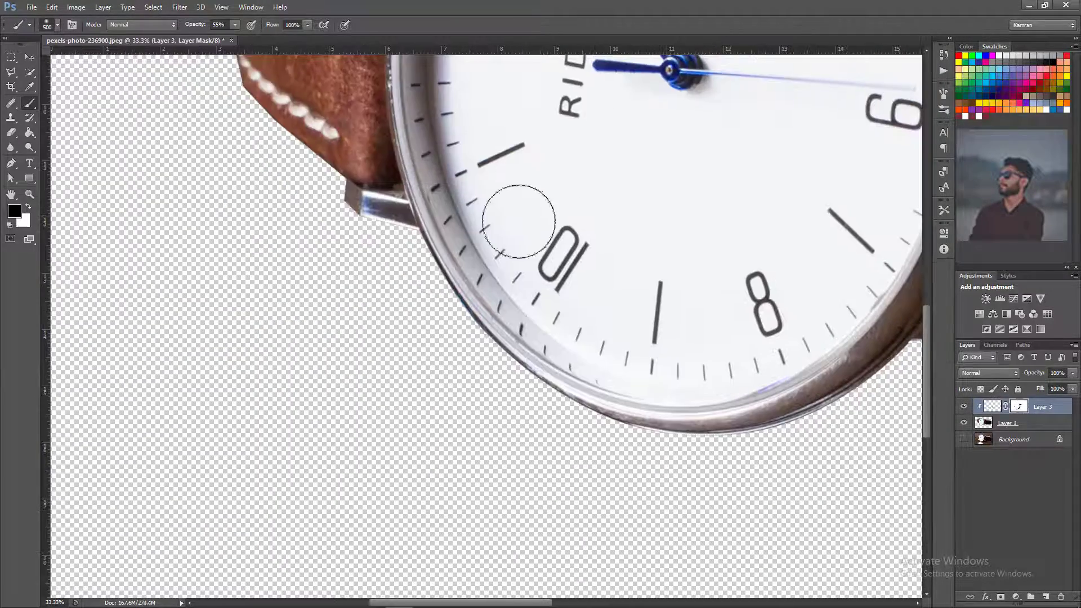
Step: Examine the blended bezel around the lower edge and beside the 6 numeral
{"action": "key", "text": "ctrl+minus"}
{"action": "key", "text": "ctrl+minus"}
{"action": "key", "text": "ctrl+minus"}
{"action": "left_click", "coordinate": [32, 57]}
{"action": "scroll", "coordinate": [396, 447], "scroll_direction": "up", "scroll_amount": 5}
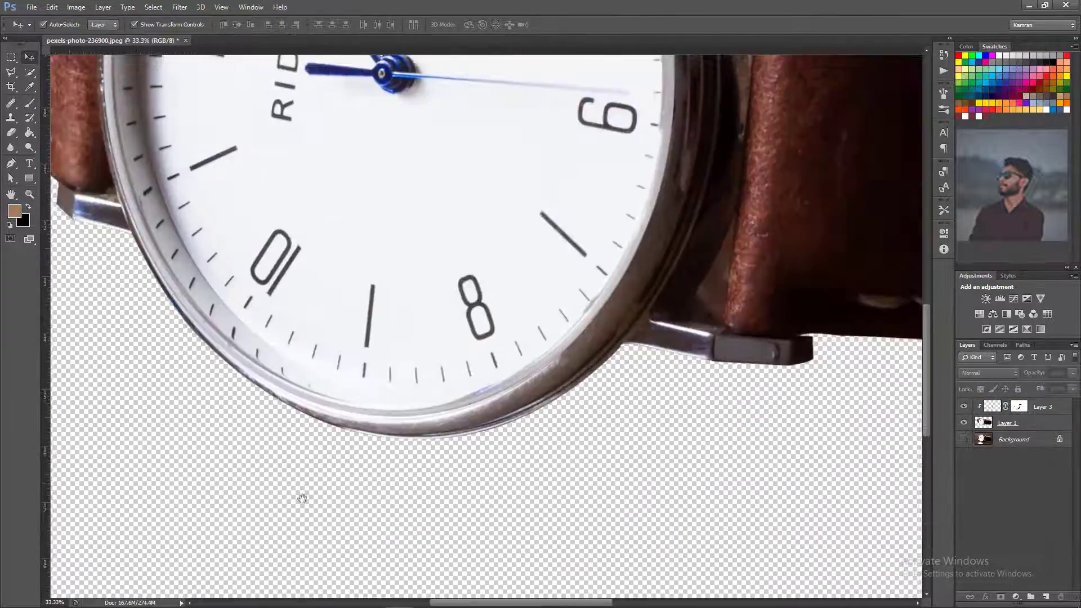
{"action": "left_click_drag", "start_coordinate": [394, 388], "coordinate": [292, 388]}
{"action": "left_click_drag", "start_coordinate": [620, 379], "coordinate": [496, 540]}
{"action": "left_click_drag", "start_coordinate": [745, 230], "coordinate": [743, 258]}
Step: Touch up Layer 3's mask along the bezel beside the 6 numeral and around the lower rim
{"action": "left_click", "coordinate": [518, 338]}
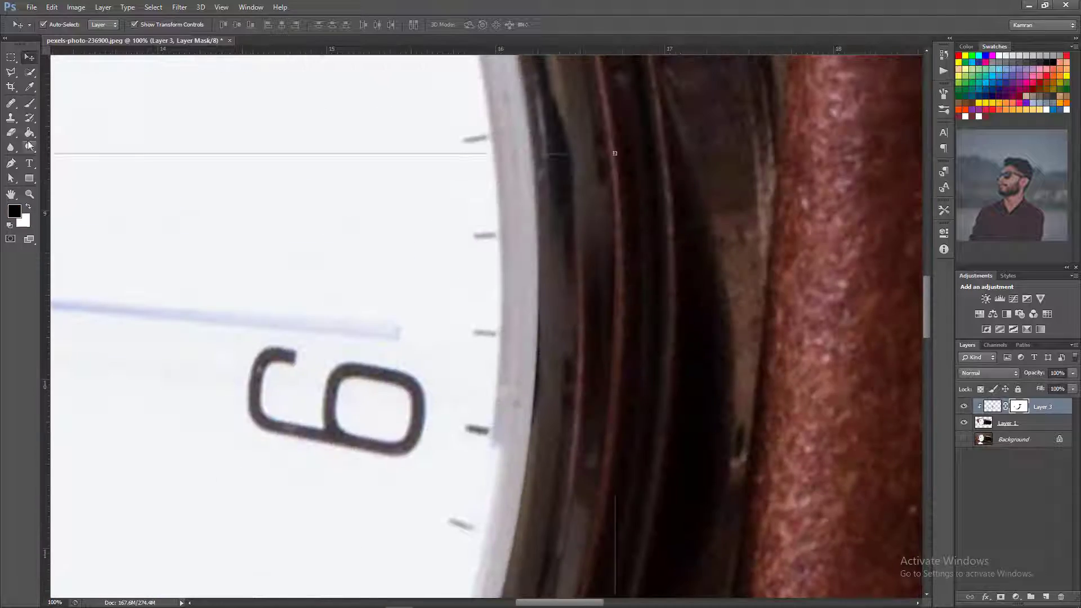
{"action": "key", "text": "b"}
{"action": "scroll", "coordinate": [541, 412], "scroll_direction": "up", "scroll_amount": 9}
{"action": "scroll", "coordinate": [550, 411], "scroll_direction": "down", "scroll_amount": 20}
{"action": "mouse_move", "coordinate": [119, 575]}
{"action": "left_mouse_down"}
{"action": "mouse_move", "coordinate": [364, 529]}
{"action": "mouse_move", "coordinate": [574, 420]}
{"action": "left_mouse_up"}
{"action": "mouse_move", "coordinate": [639, 332]}
{"action": "left_mouse_down"}
{"action": "mouse_move", "coordinate": [365, 460]}
{"action": "mouse_move", "coordinate": [700, 305]}
{"action": "left_mouse_up"}
{"action": "left_click_drag", "start_coordinate": [749, 306], "coordinate": [624, 338]}
{"action": "mouse_move", "coordinate": [195, 276]}
{"action": "left_mouse_down"}
{"action": "mouse_move", "coordinate": [278, 312]}
{"action": "mouse_move", "coordinate": [639, 333]}
{"action": "left_mouse_up"}
{"action": "left_click_drag", "start_coordinate": [197, 208], "coordinate": [680, 460]}
{"action": "scroll", "coordinate": [535, 256], "scroll_direction": "down", "scroll_amount": 7}
{"action": "key", "text": "v"}
{"action": "left_click", "coordinate": [817, 371]}
Step: Duplicate Layer 3 together with its mask to strengthen the replaced bezel
{"action": "left_click", "coordinate": [1042, 407]}
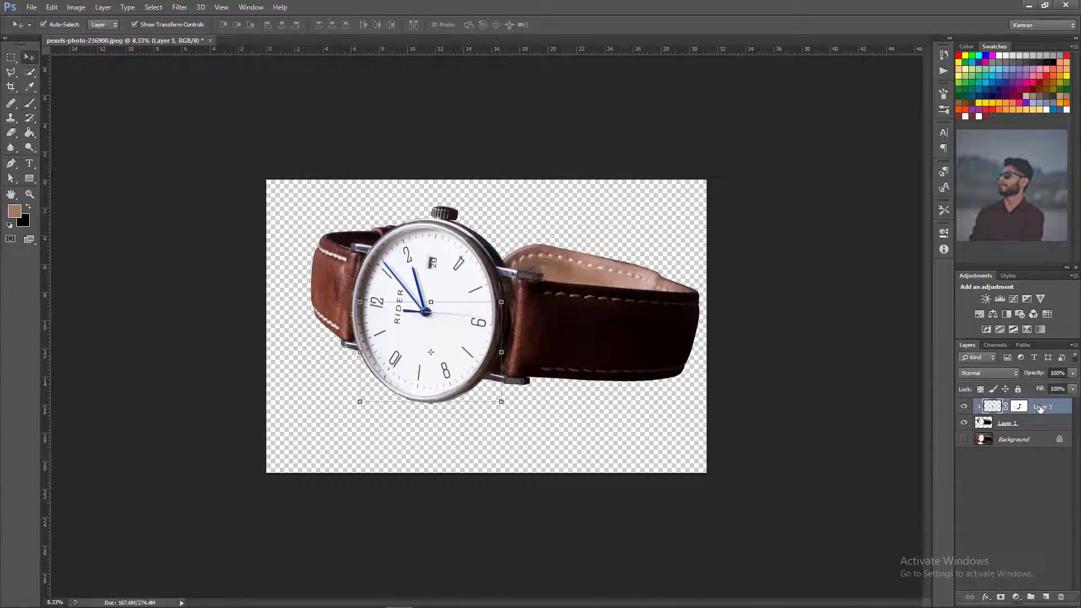
{"action": "key", "text": "ctrl+j"}
{"action": "left_click", "coordinate": [878, 374]}
{"action": "scroll", "coordinate": [879, 374], "scroll_direction": "up", "scroll_amount": 4}
{"action": "left_click_drag", "start_coordinate": [364, 517], "coordinate": [902, 365]}
{"action": "scroll", "coordinate": [707, 567], "scroll_direction": "down", "scroll_amount": 5}
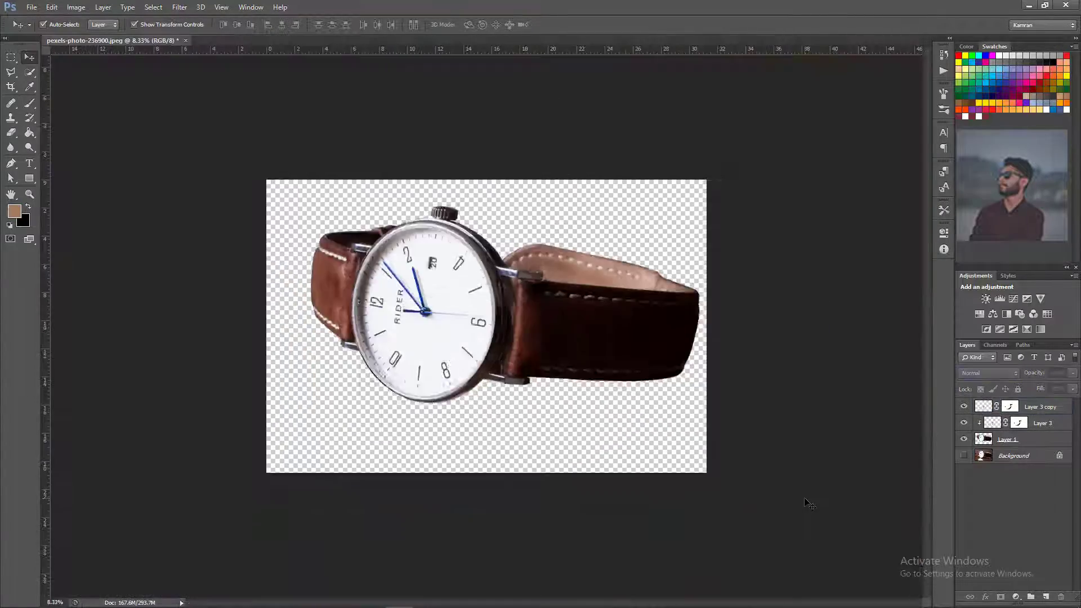
{"action": "scroll", "coordinate": [720, 478], "scroll_direction": "up", "scroll_amount": 5}
{"action": "scroll", "coordinate": [725, 477], "scroll_direction": "down", "scroll_amount": 5}
Step: Save the document to the Desktop as a Photoshop file named pexels-photo-236900
{"action": "left_click", "coordinate": [32, 8]}
{"action": "left_click", "coordinate": [50, 125]}
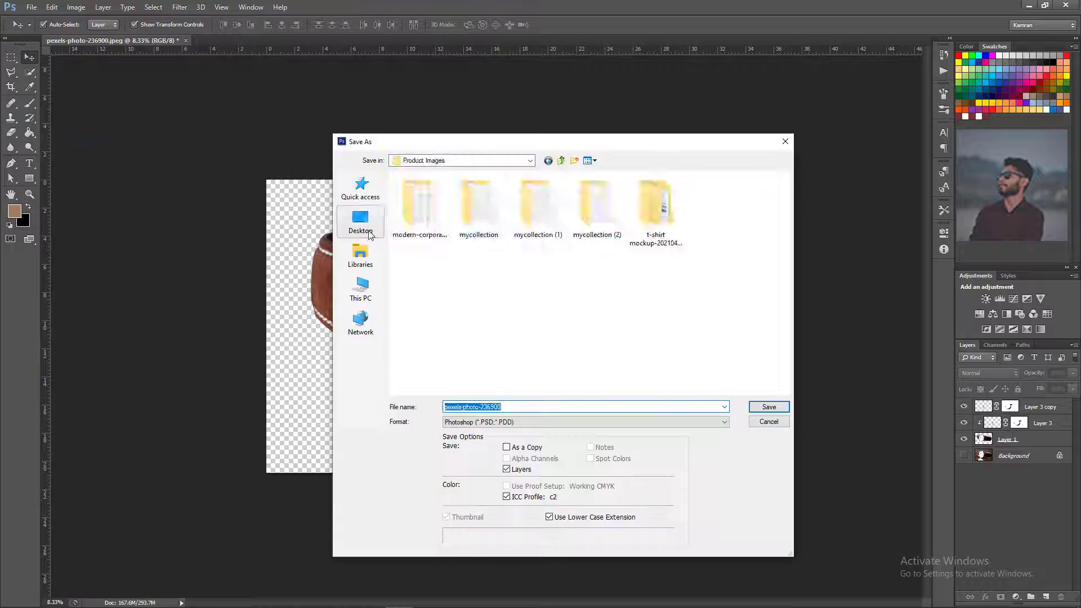
{"action": "left_click", "coordinate": [364, 226]}
{"action": "left_click", "coordinate": [777, 408]}
Step: Add a new empty layer above Layer 3 copy
{"action": "scroll", "coordinate": [794, 330], "scroll_direction": "up", "scroll_amount": 2}
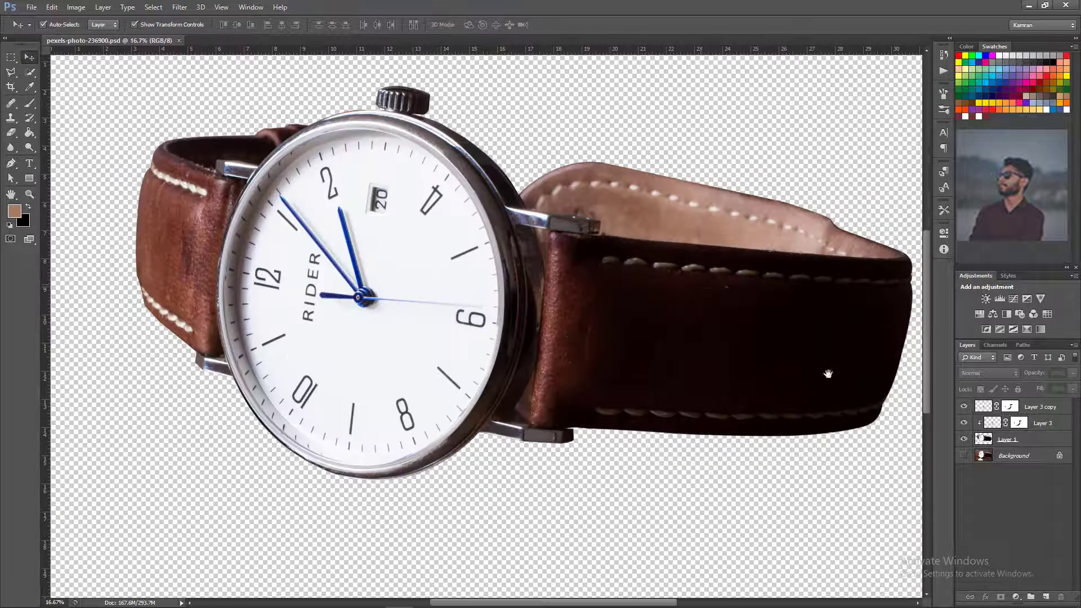
{"action": "left_click_drag", "start_coordinate": [827, 374], "coordinate": [679, 443]}
{"action": "left_click", "coordinate": [11, 148]}
{"action": "left_click", "coordinate": [1048, 595]}
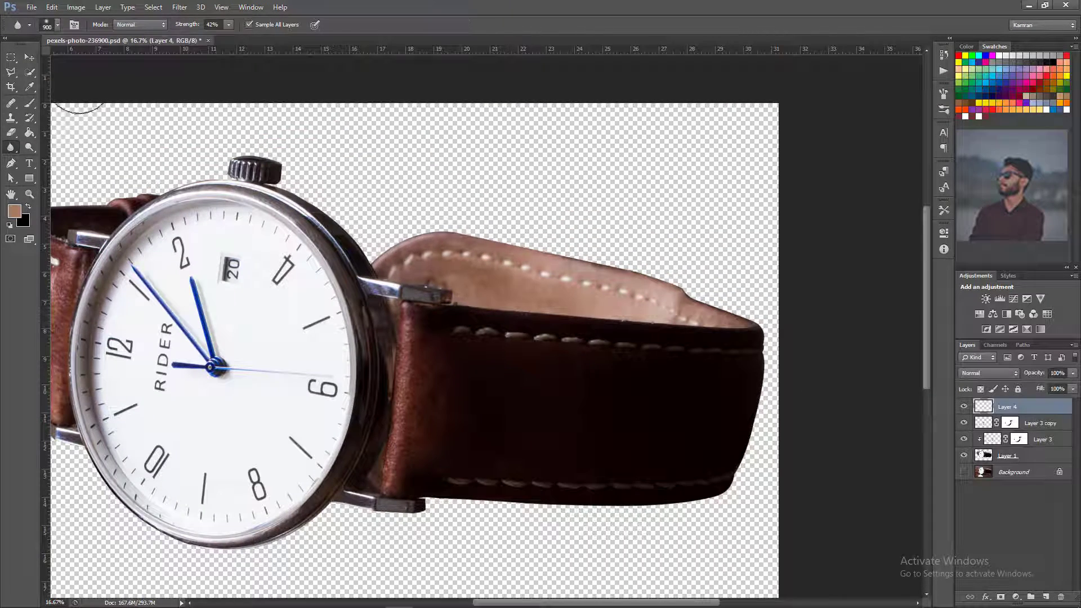
{"action": "key", "text": "v"}
Step: Lasso freehand around the upper edge of the light rear strap and make Layer 1 active
{"action": "right_click", "coordinate": [11, 72]}
{"action": "left_click", "coordinate": [56, 71]}
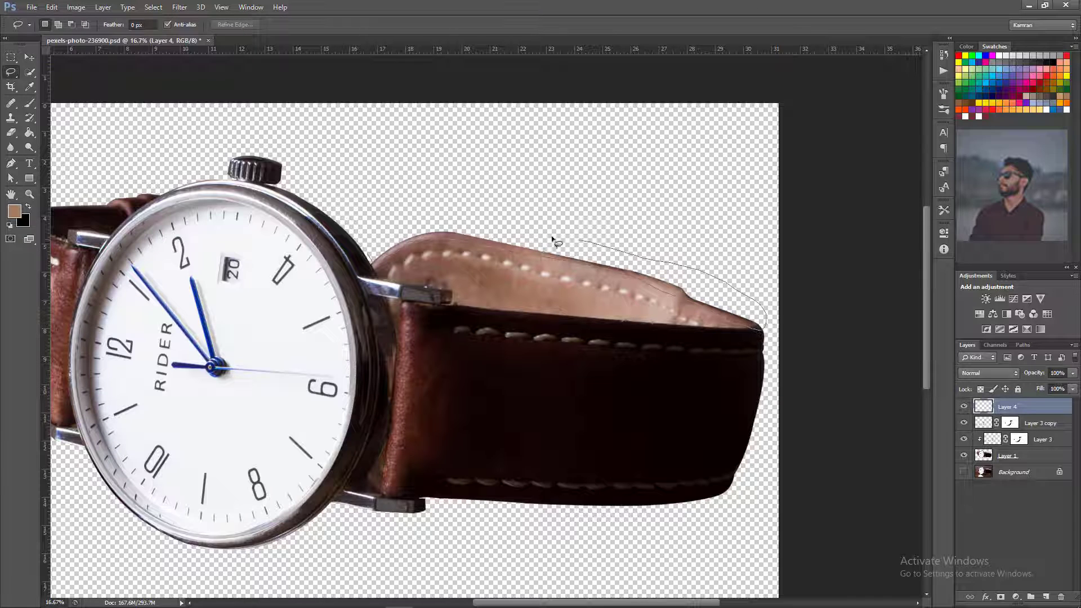
{"action": "left_click_drag", "start_coordinate": [370, 255], "coordinate": [371, 255]}
{"action": "left_click", "coordinate": [1007, 455]}
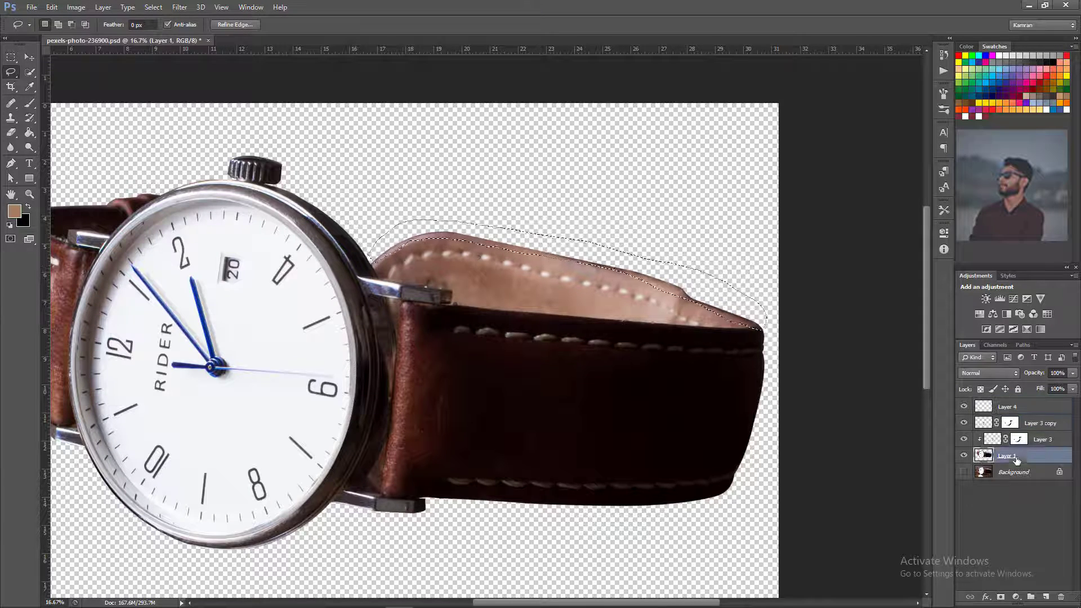
Step: Soften the selected upper strap edge with a Gaussian Blur, reset the colours to default and deselect
{"action": "left_click", "coordinate": [181, 8]}
{"action": "mouse_move", "coordinate": [237, 119]}
{"action": "left_click", "coordinate": [338, 217]}
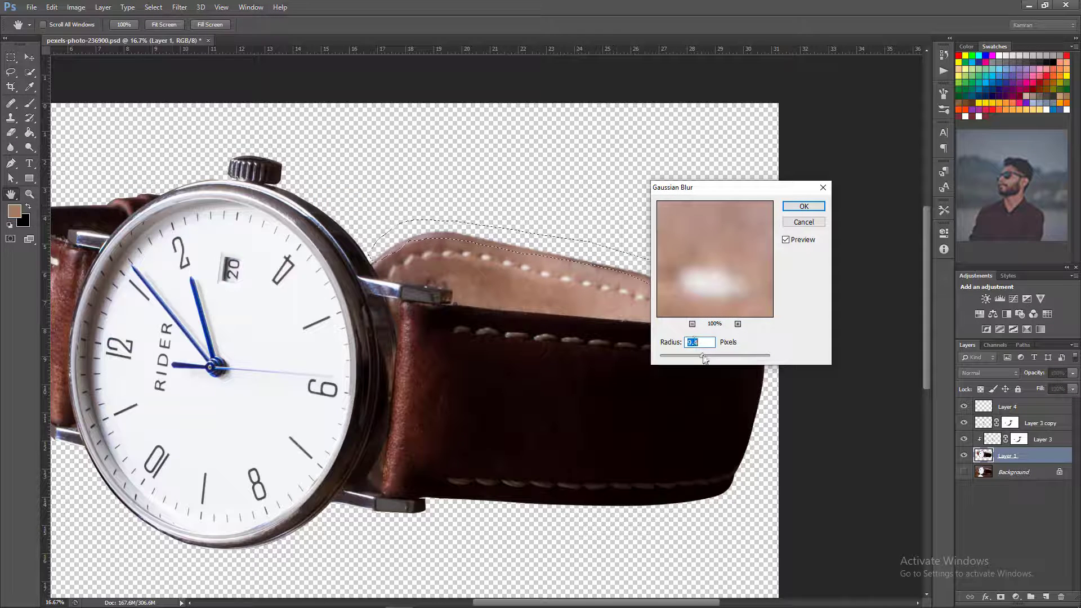
{"action": "mouse_move", "coordinate": [687, 365]}
{"action": "left_mouse_down"}
{"action": "mouse_move", "coordinate": [667, 360]}
{"action": "mouse_move", "coordinate": [696, 361]}
{"action": "left_mouse_up"}
{"action": "left_click", "coordinate": [804, 206]}
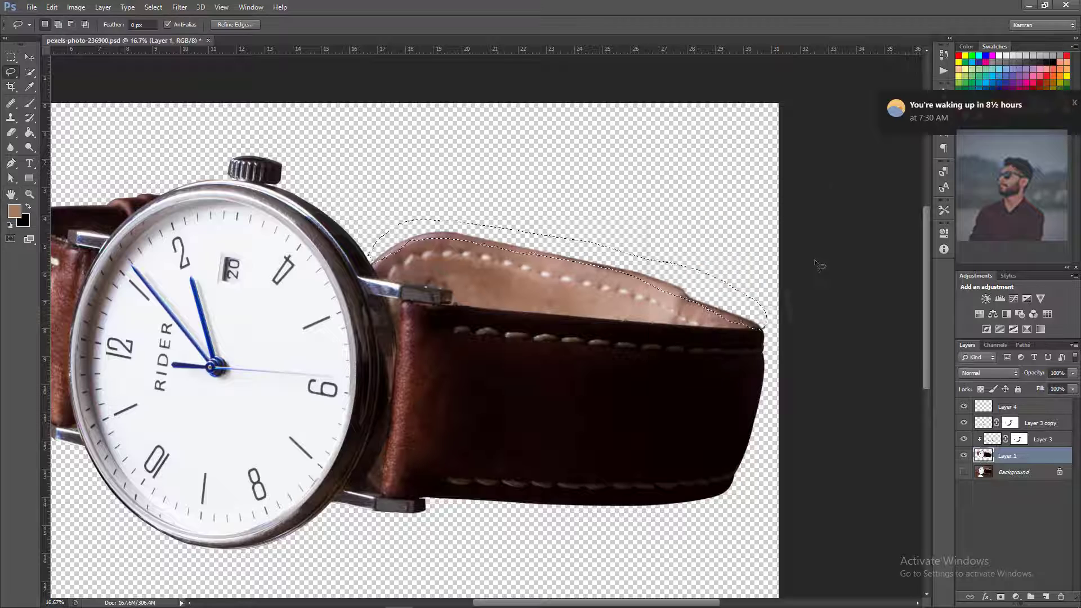
{"action": "key", "text": "d"}
{"action": "key", "text": "ctrl+d"}
Step: Lasso the lower outer edge of the strap beside the 12 numeral and soften it with Gaussian Blur
{"action": "left_click_drag", "start_coordinate": [260, 478], "coordinate": [560, 478]}
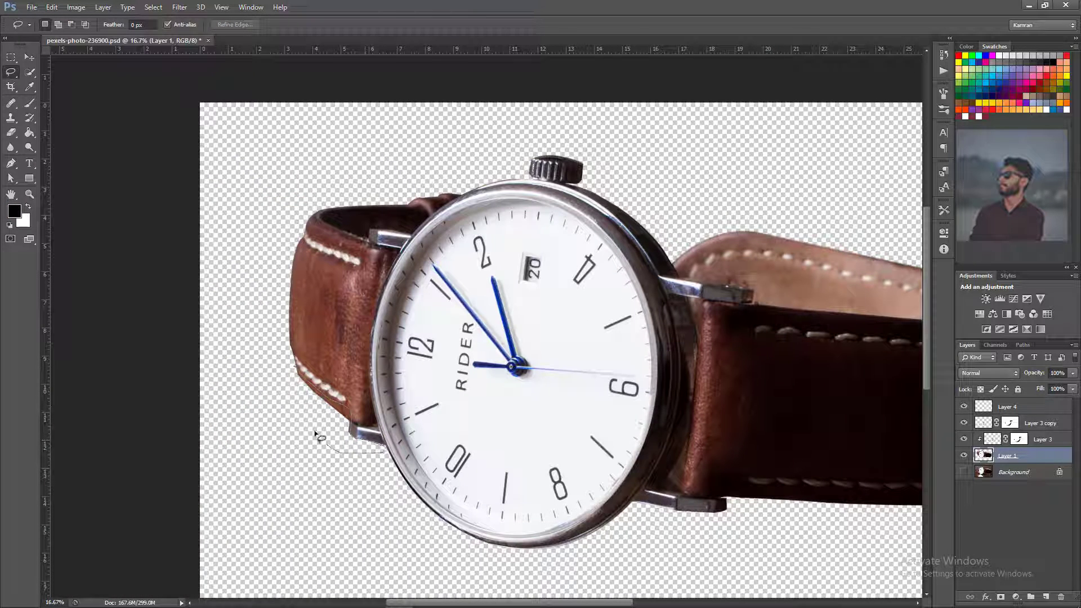
{"action": "left_click", "coordinate": [180, 6]}
{"action": "mouse_move", "coordinate": [237, 119]}
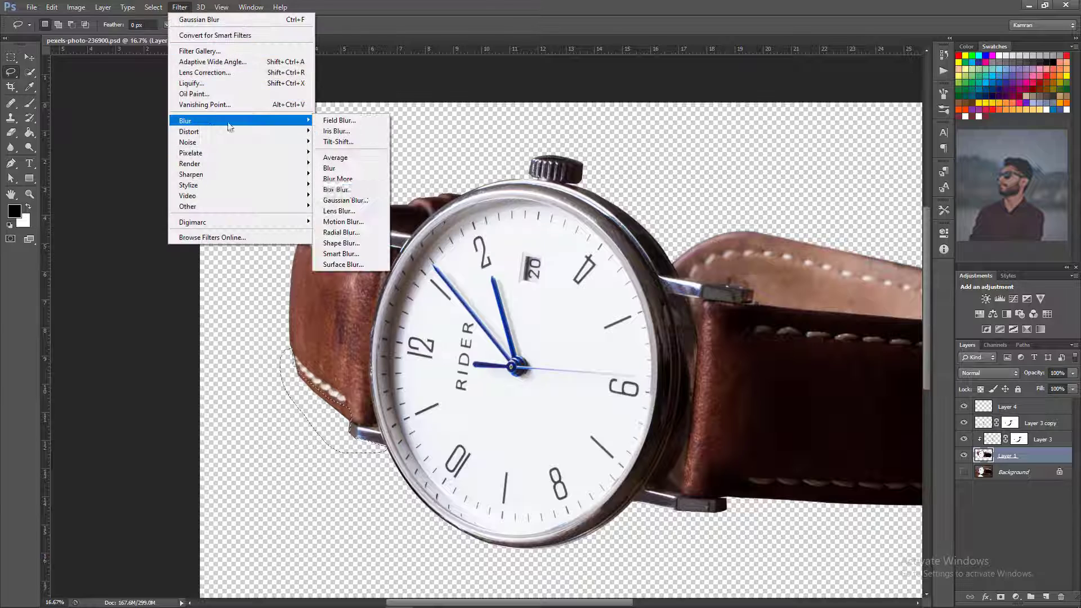
{"action": "left_click", "coordinate": [351, 210]}
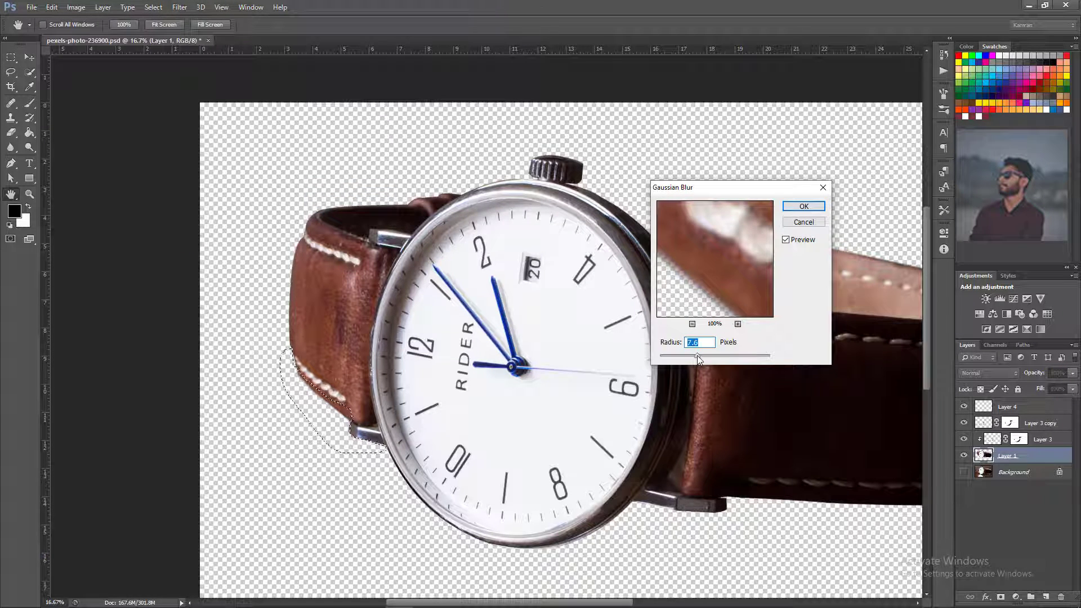
{"action": "key", "text": "Return"}
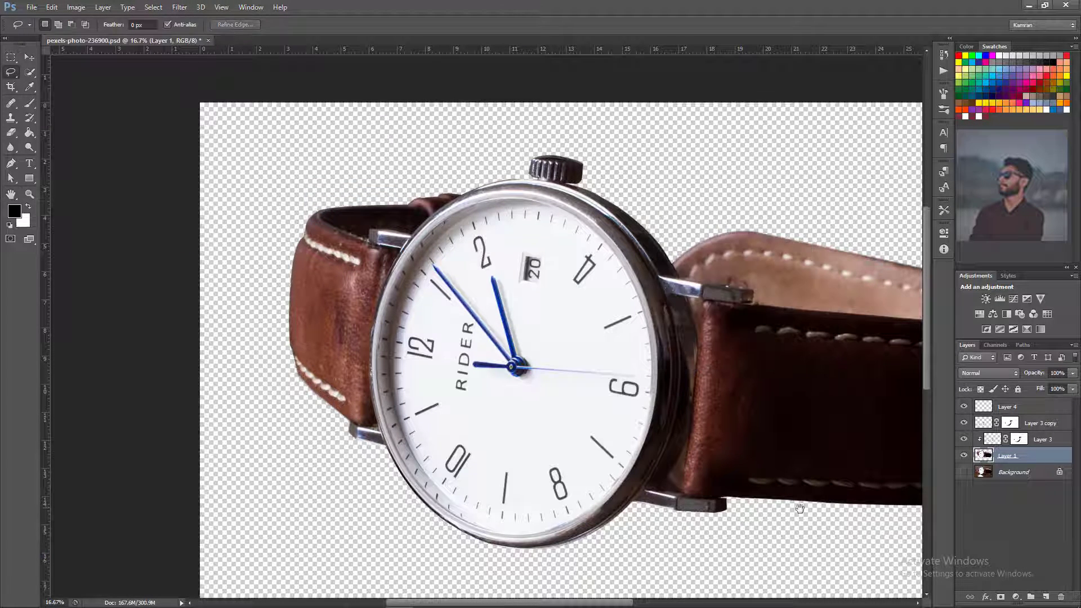
Step: Lasso the dark strap's outer end and underside, apply a 6.3-pixel Gaussian Blur and deselect
{"action": "left_click_drag", "start_coordinate": [800, 509], "coordinate": [484, 441]}
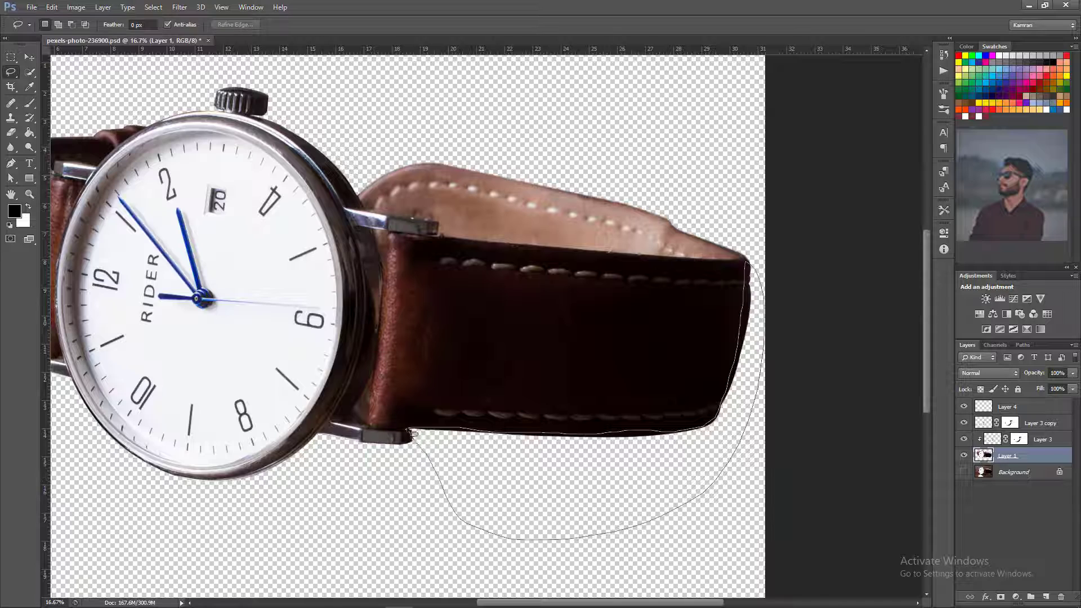
{"action": "left_click", "coordinate": [180, 7]}
{"action": "mouse_move", "coordinate": [242, 116]}
{"action": "left_click", "coordinate": [343, 185]}
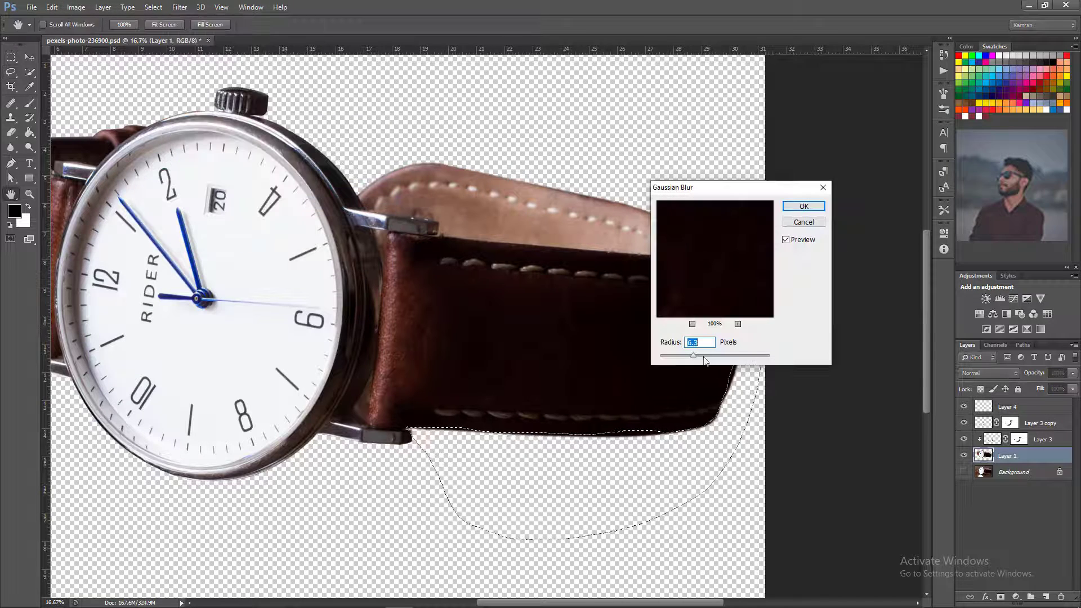
{"action": "left_click_drag", "start_coordinate": [760, 187], "coordinate": [906, 279]}
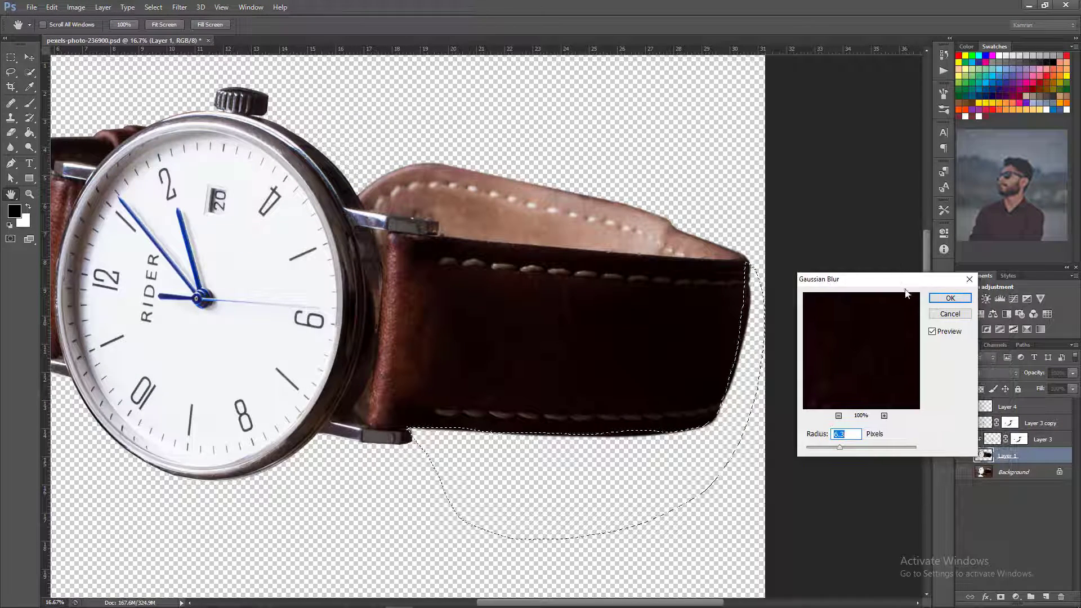
{"action": "left_click", "coordinate": [950, 298]}
{"action": "key", "text": "ctrl+d"}
Step: Add a Solid Color fill layer directly above the Background layer
{"action": "key", "text": "v"}
{"action": "left_click", "coordinate": [857, 288]}
{"action": "key", "text": "ctrl+minus"}
{"action": "key", "text": "ctrl+minus"}
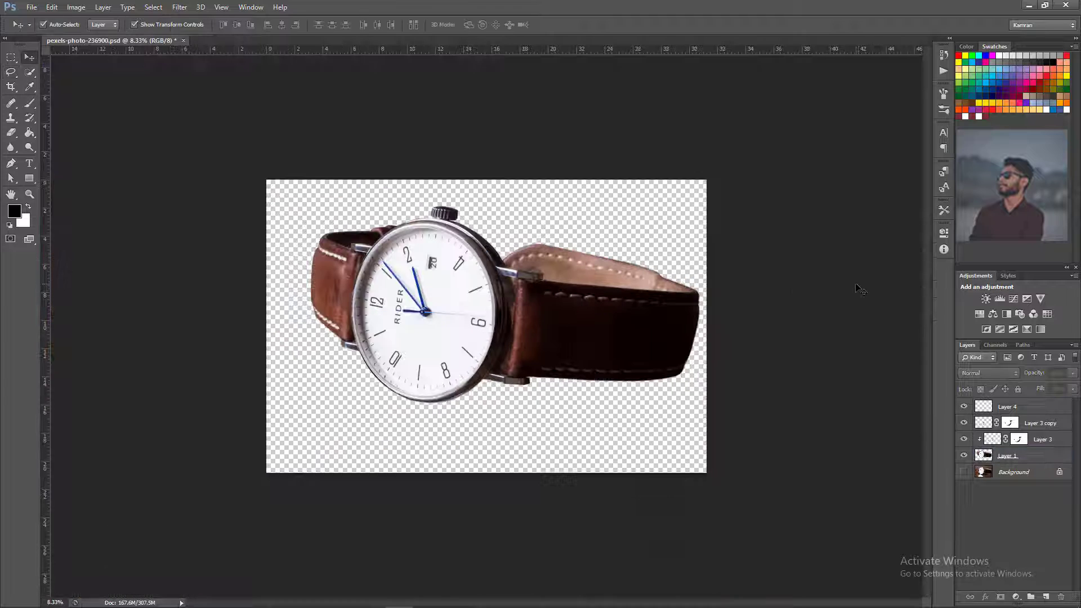
{"action": "left_click", "coordinate": [999, 474]}
{"action": "left_click", "coordinate": [1015, 597]}
{"action": "left_click", "coordinate": [980, 351]}
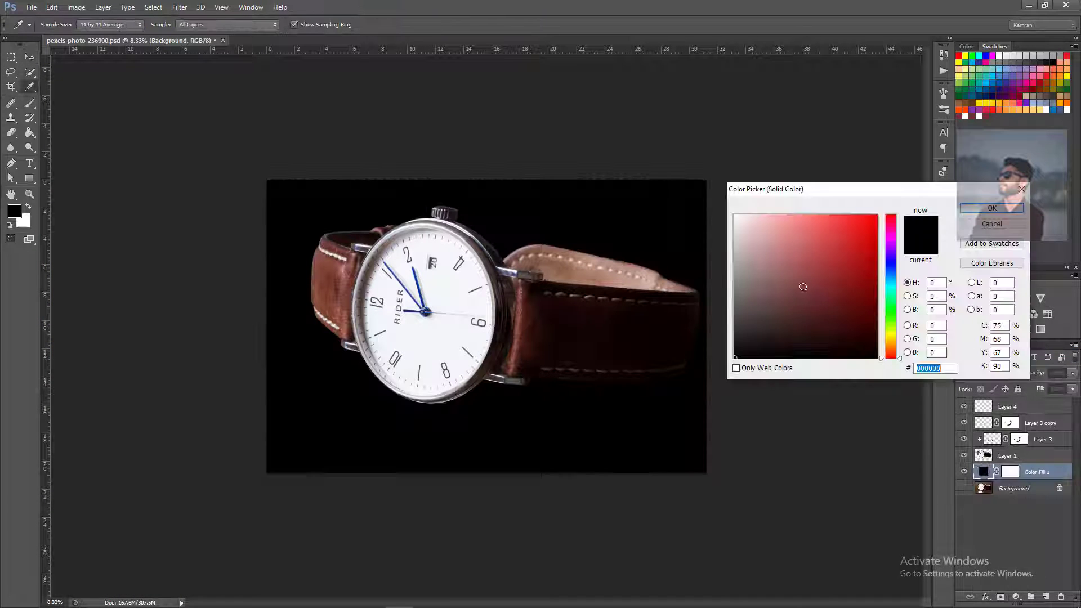